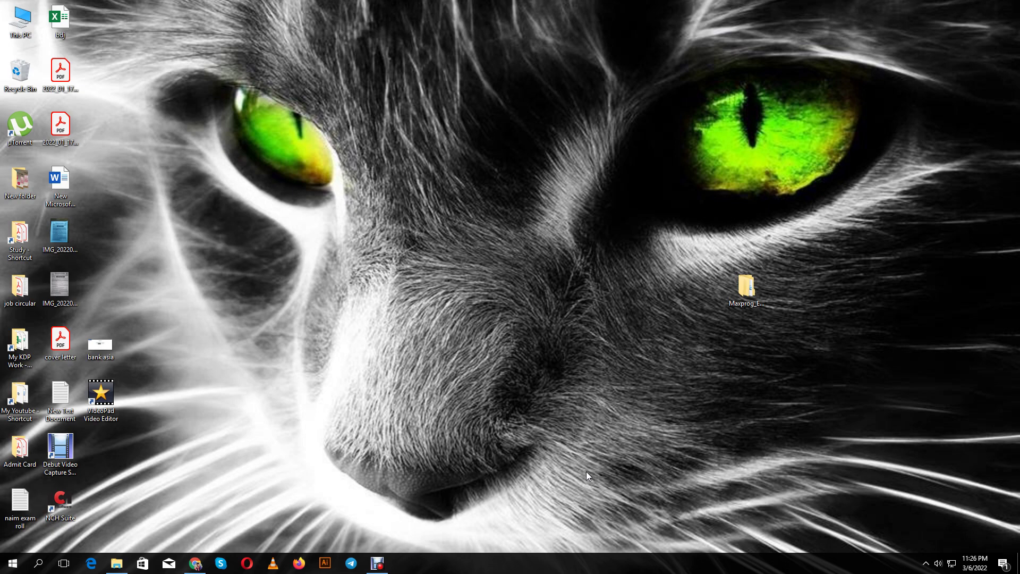
Restore the Chrome window from the taskbar to its New Tab page
left_click(195, 563)
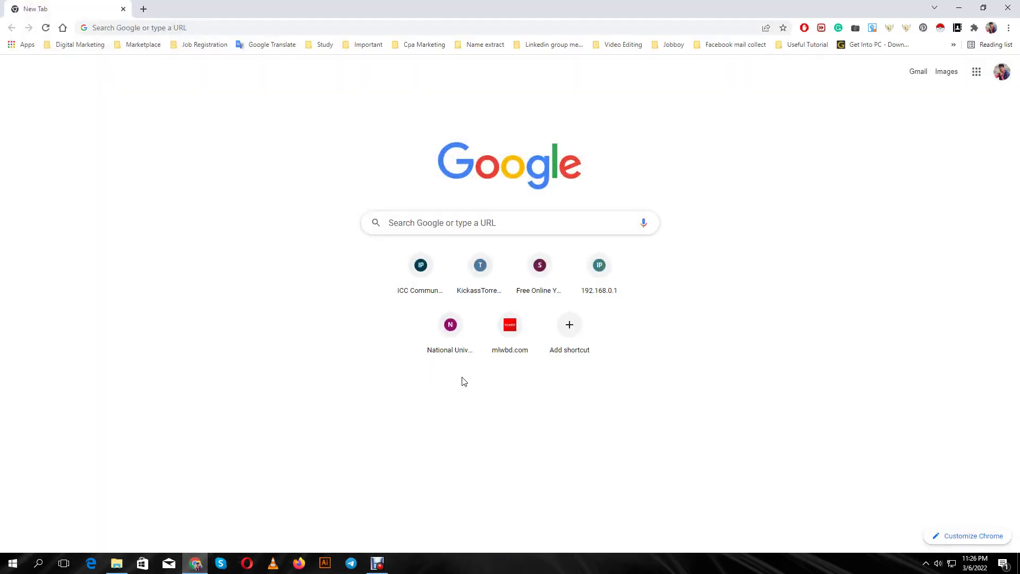
Google 'email exporter' and open the Email Exporter extension's Chrome Web Store page
left_click(435, 224)
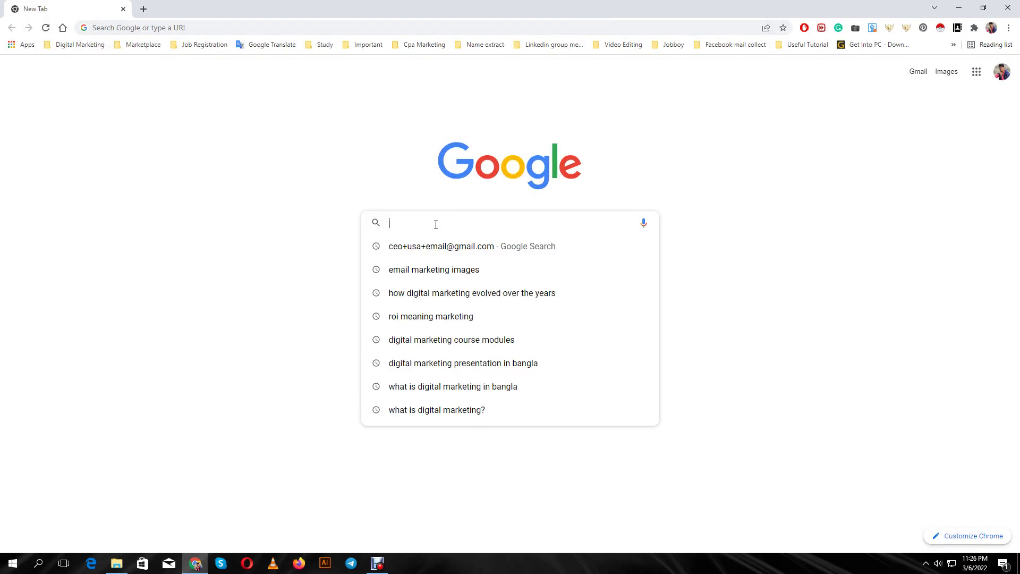
type("emai")
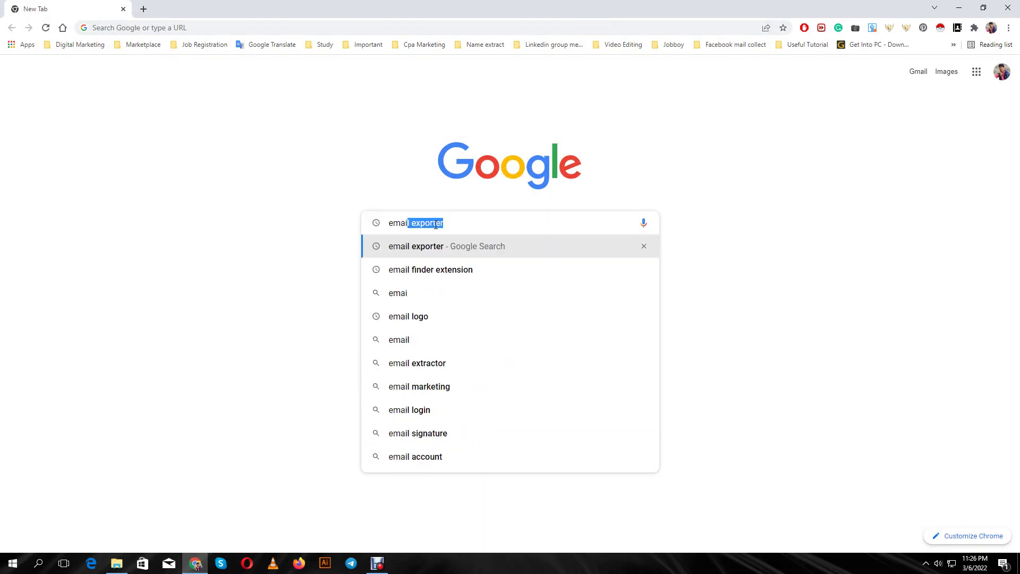
type("l expor")
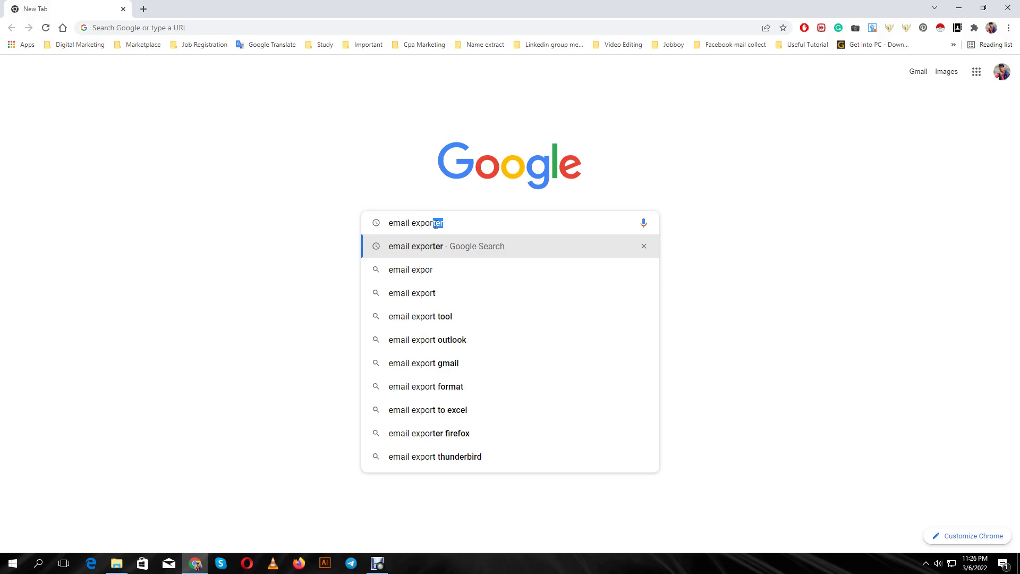
key("Return")
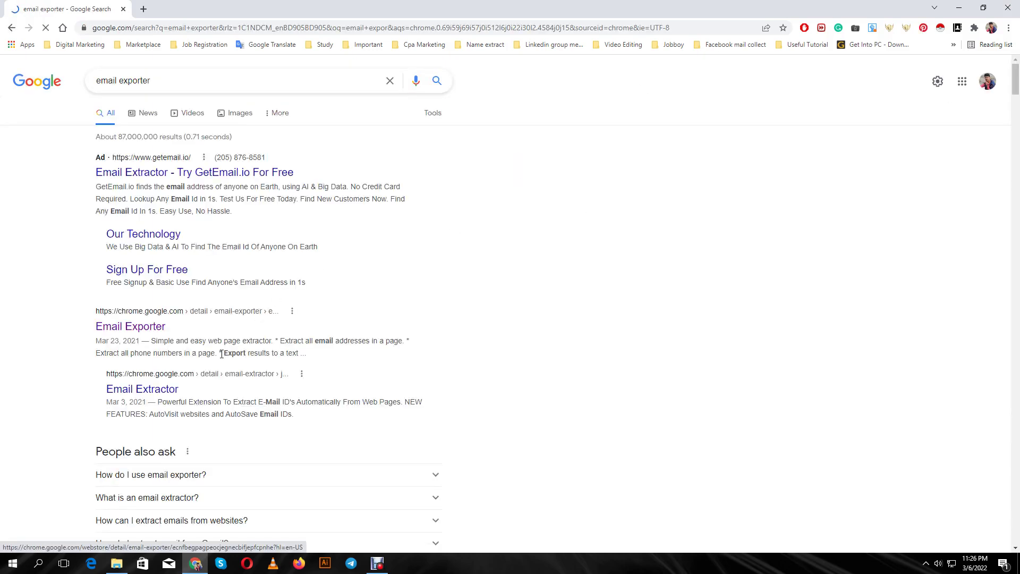
left_click(131, 326)
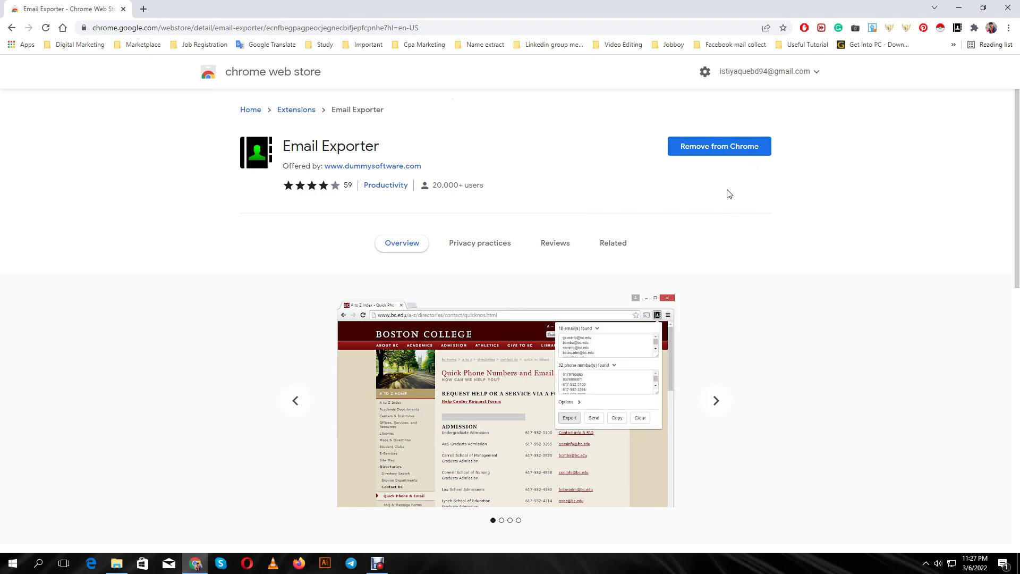
Check the list of emails captured by the Email Exporter extension
scroll(449, 250, "down", 1)
scroll(450, 250, "up", 1)
left_click(958, 28)
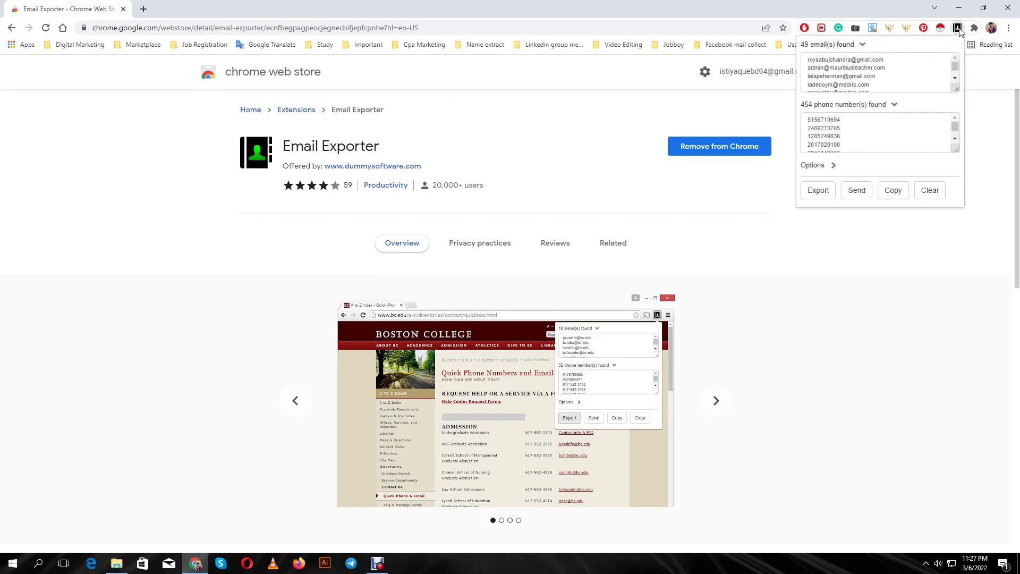
left_click(959, 29)
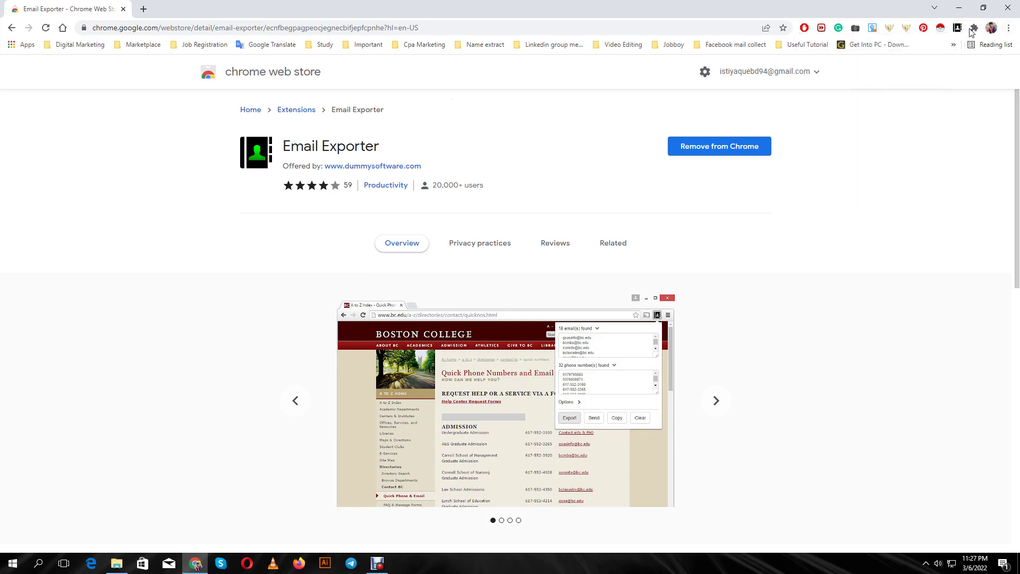
Pin and then unpin Email Extractor in the Extensions menu, then start a new tab
left_click(975, 29)
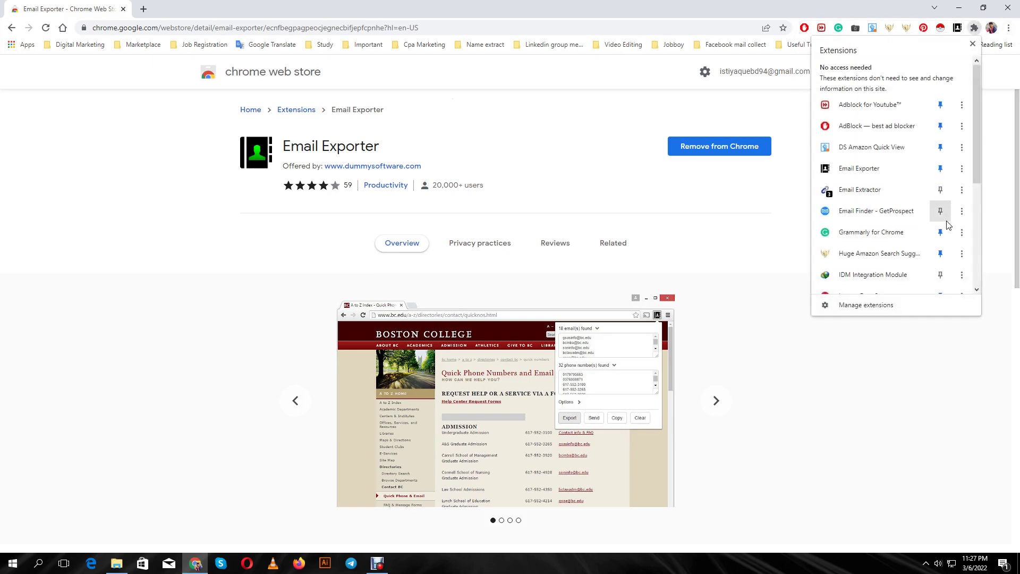
left_click(941, 191)
left_click(941, 189)
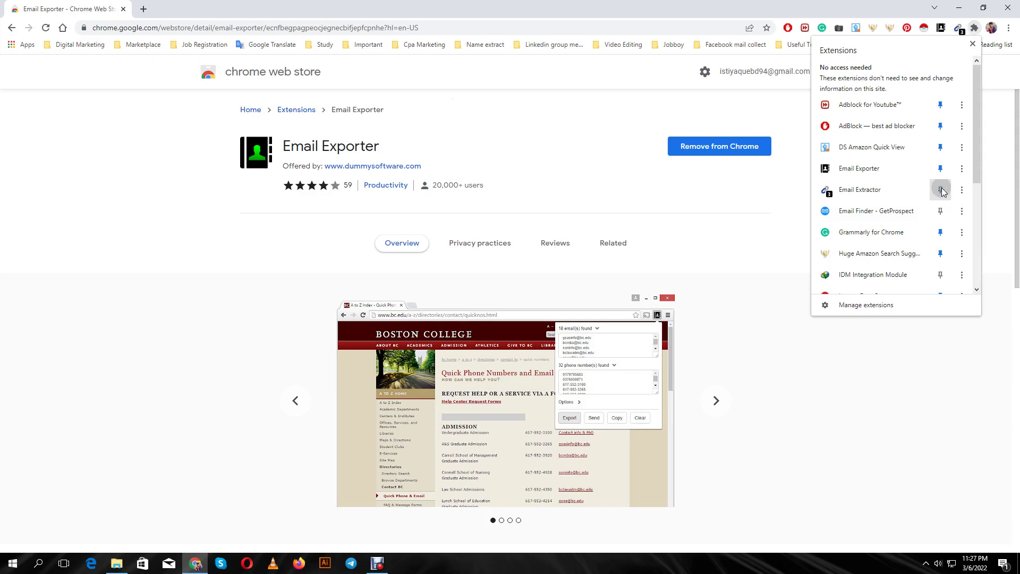
left_click(916, 371)
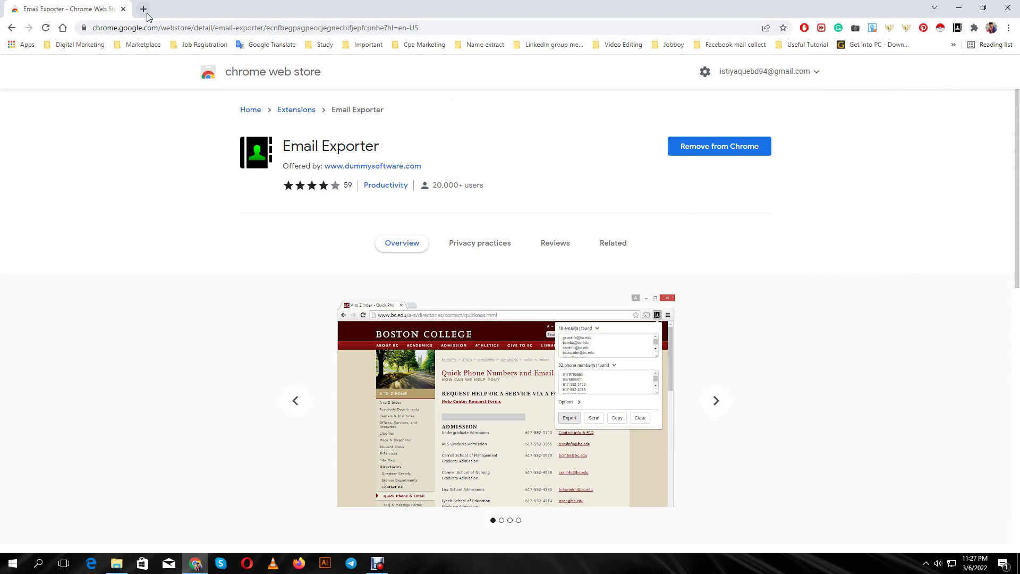
left_click(143, 9)
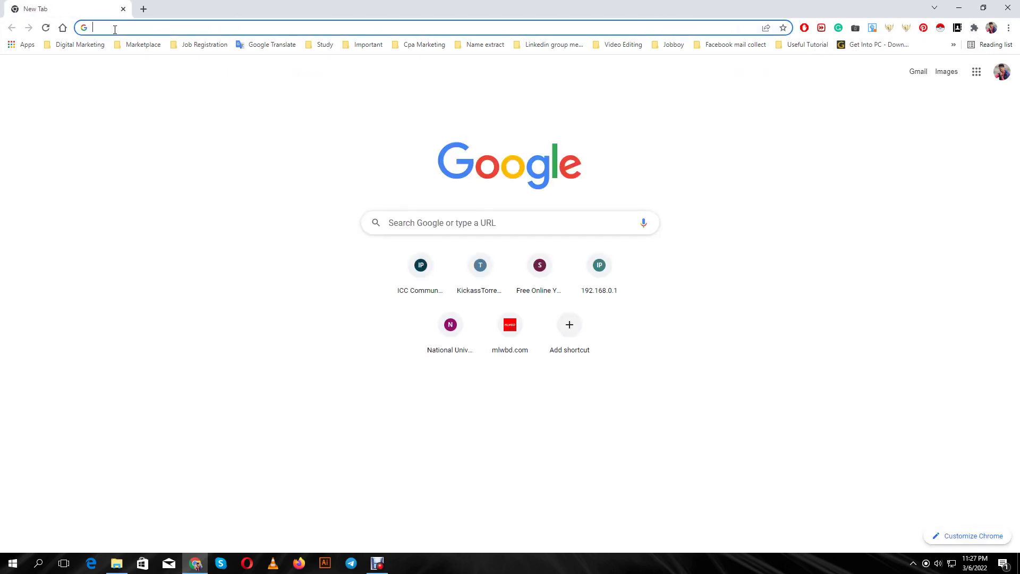
Search from the address bar for CEO USA gmail addresses
type("ce")
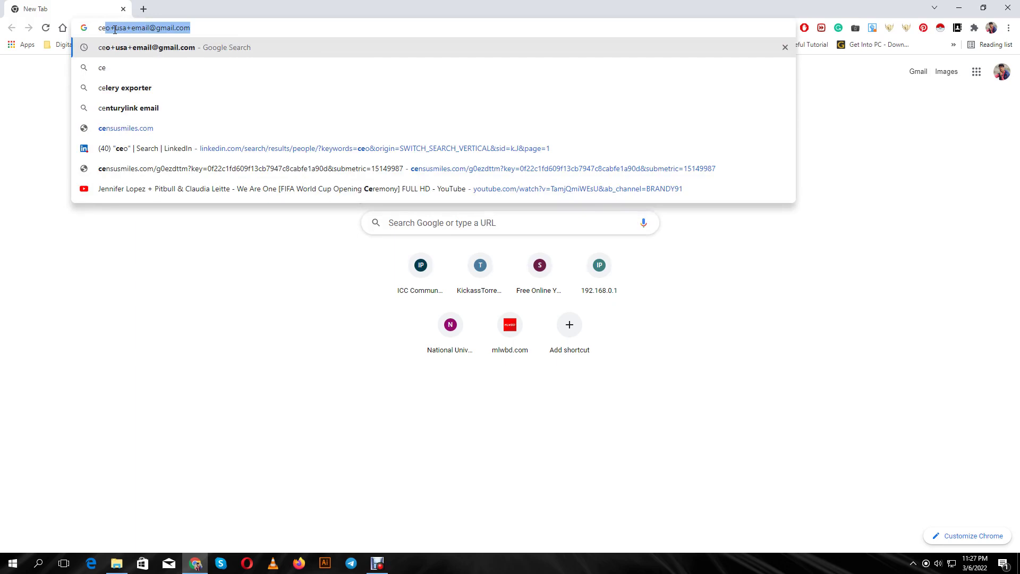
key("Return")
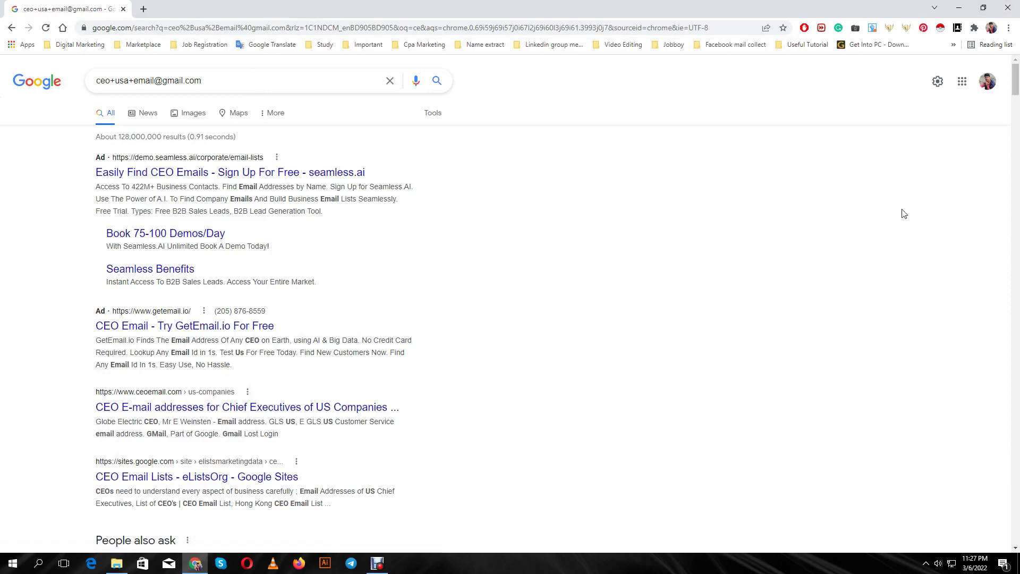
scroll(467, 335, "down", 7)
scroll(484, 330, "up", 7)
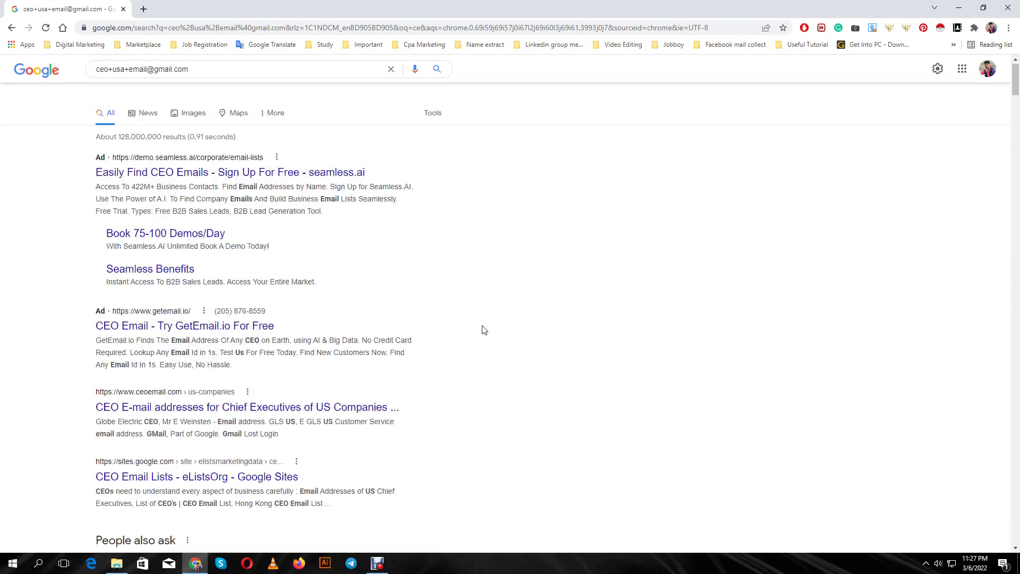
Export the 80 found emails to export (1).txt and show it in Downloads
left_click(958, 27)
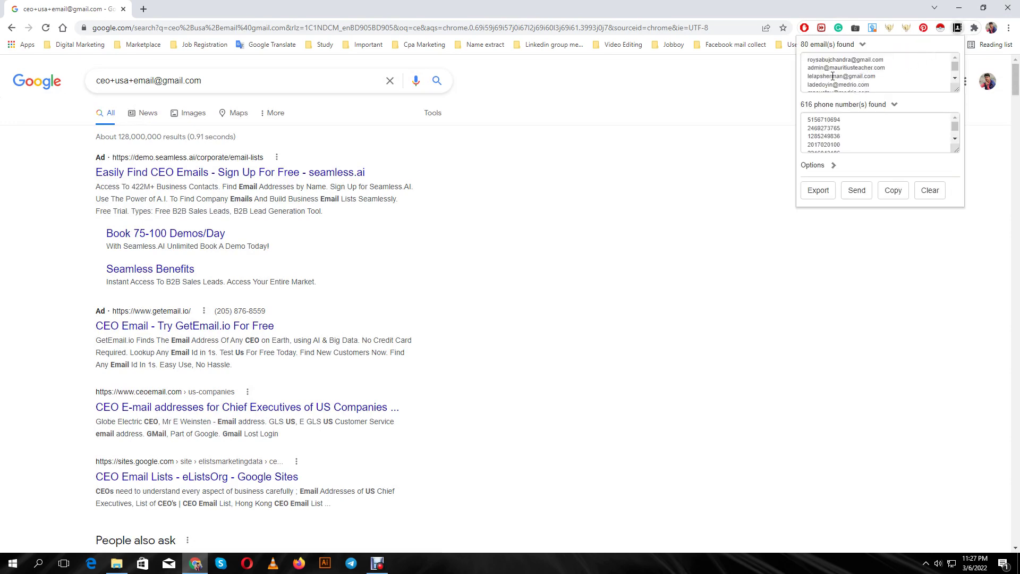
scroll(838, 71, "down", 3)
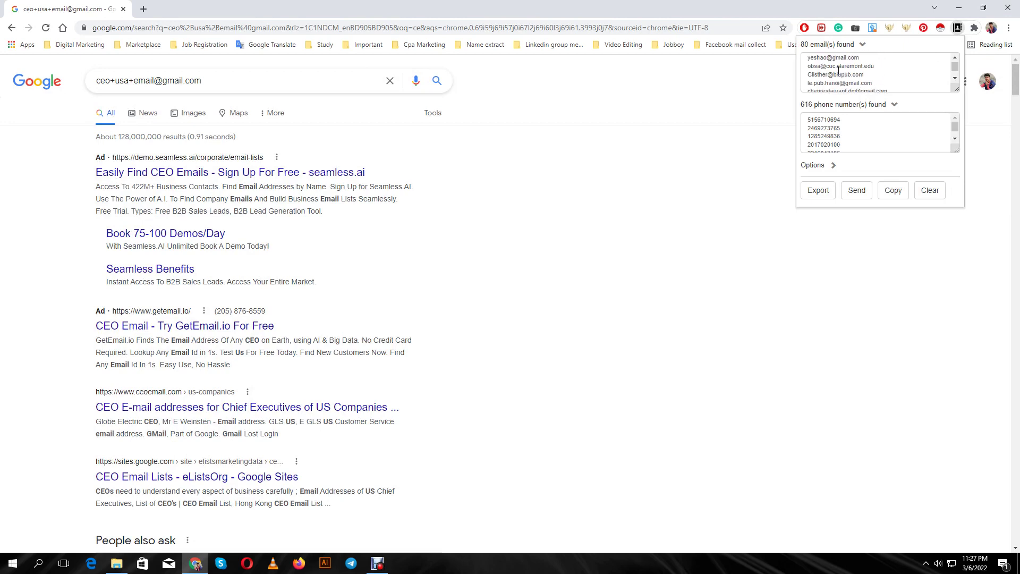
scroll(832, 133, "down", 5)
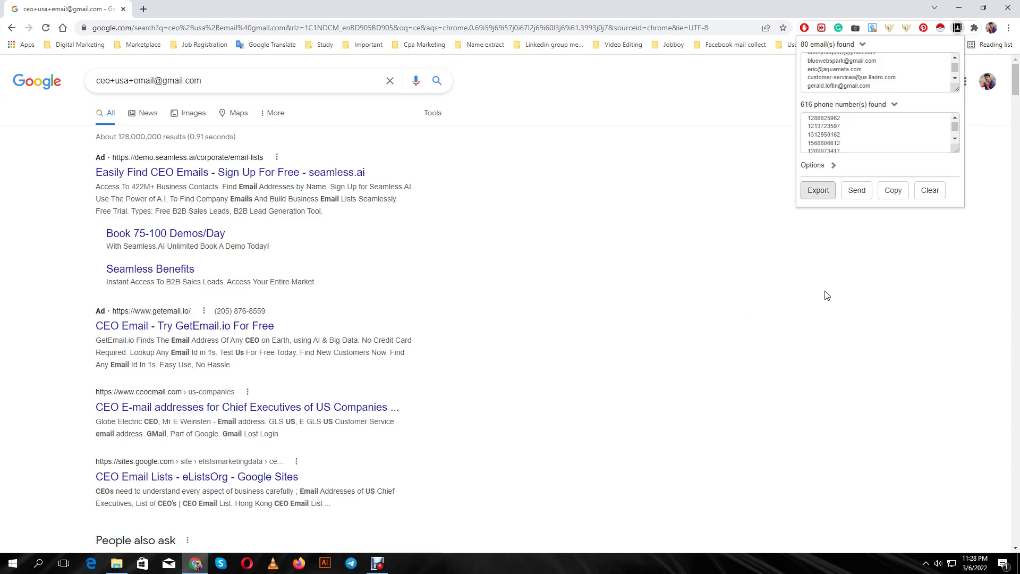
scroll(830, 70, "up", 3)
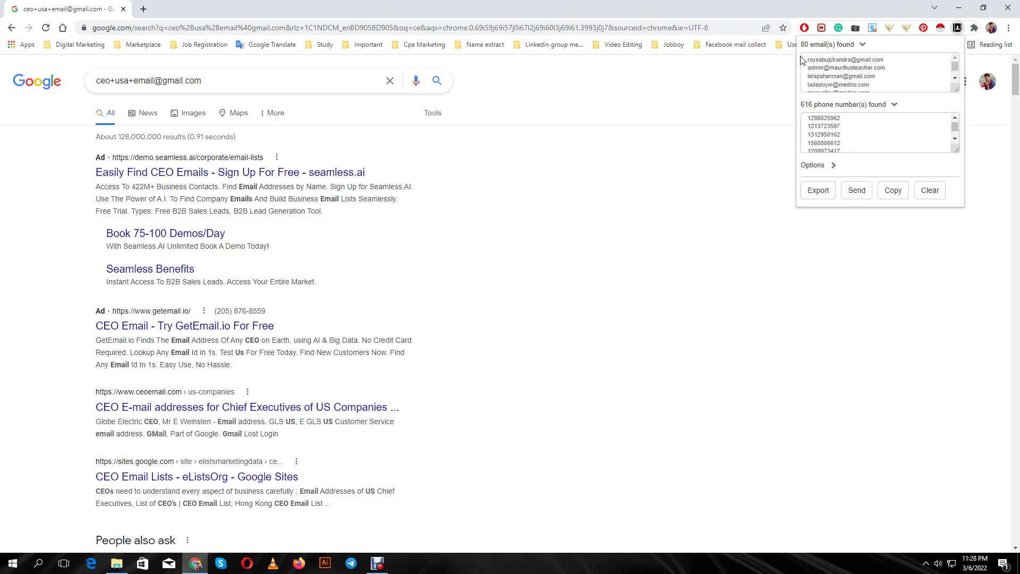
left_click_drag(802, 59, 837, 203)
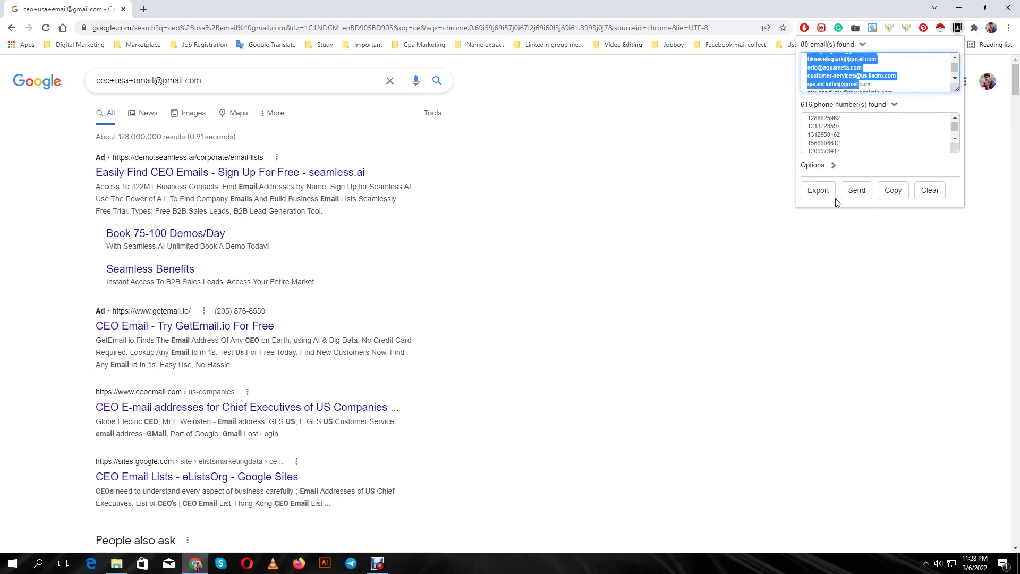
left_click(821, 192)
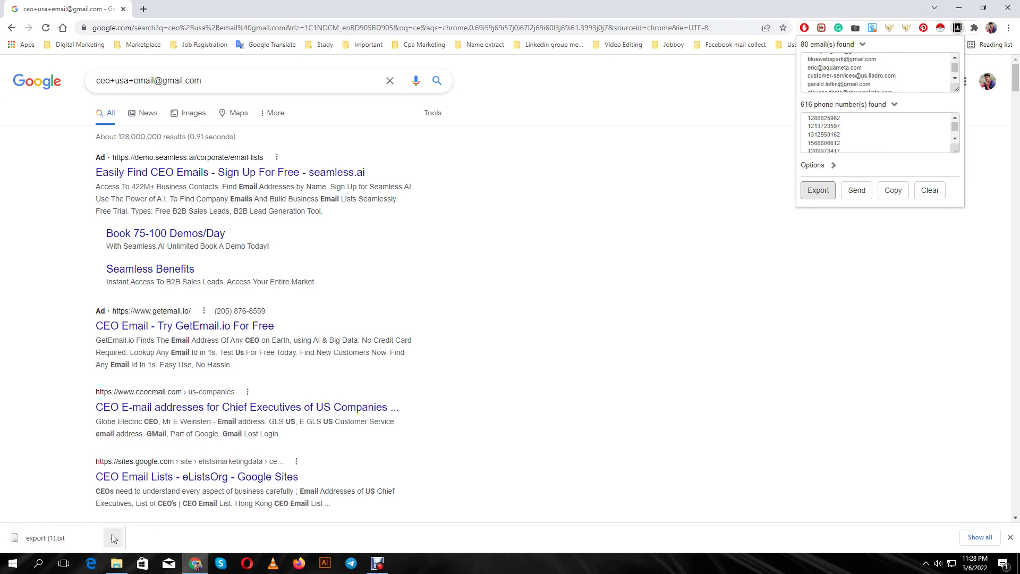
left_click(113, 538)
left_click(139, 502)
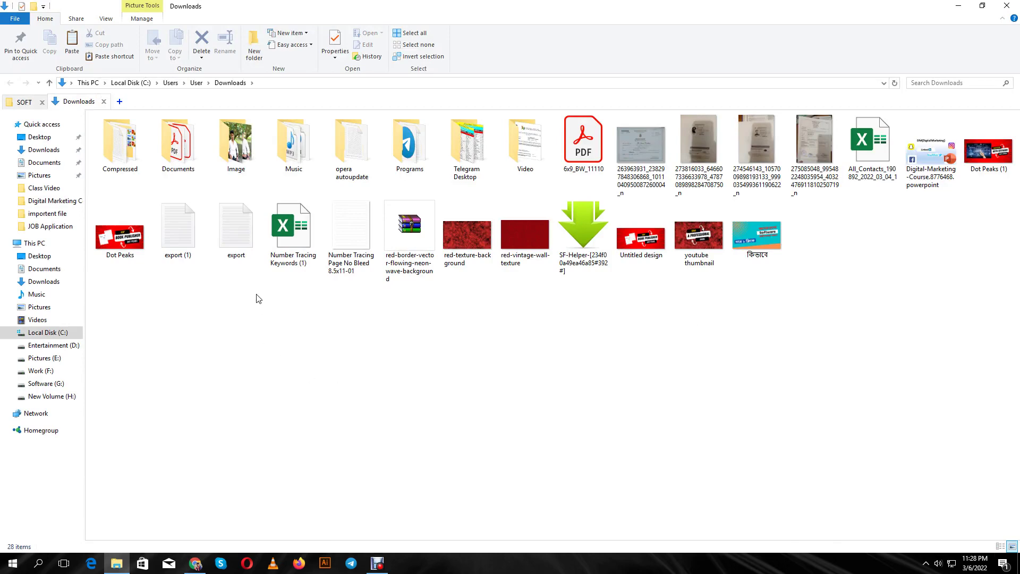
Cut export (1) from Downloads, paste it onto the desktop, and open it in Notepad
right_click(170, 239)
left_click(192, 434)
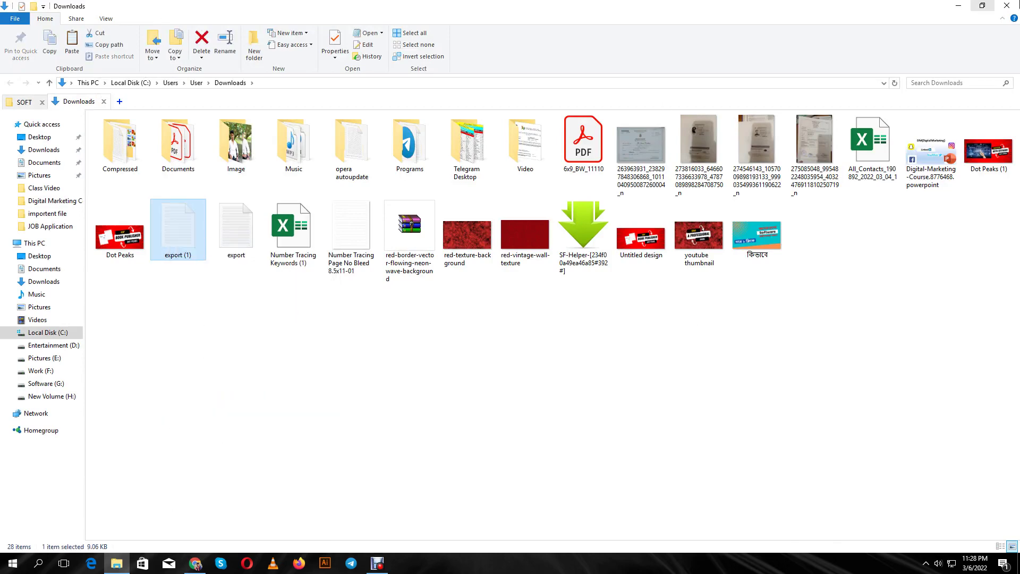
left_click(958, 6)
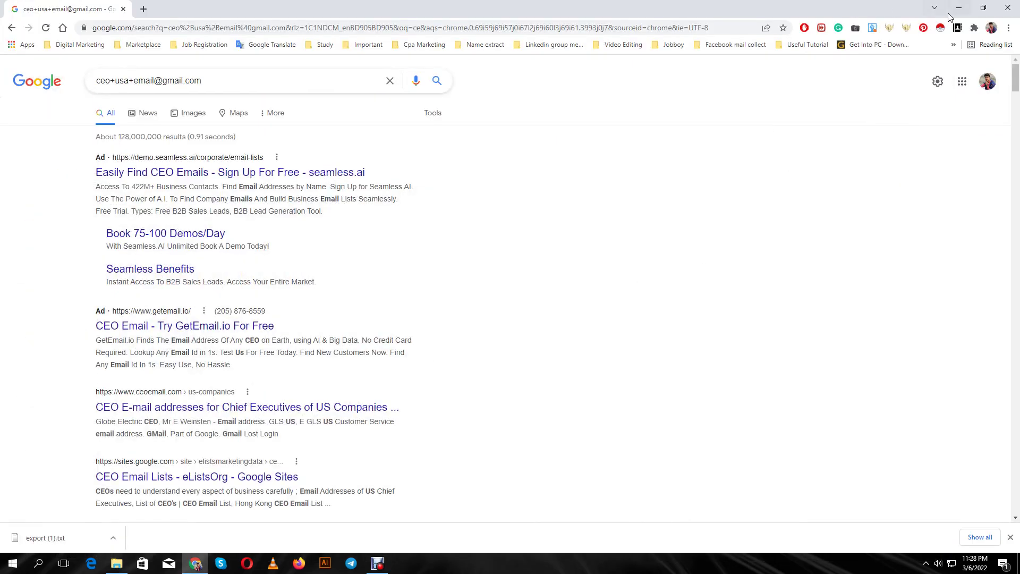
left_click(959, 7)
right_click(592, 260)
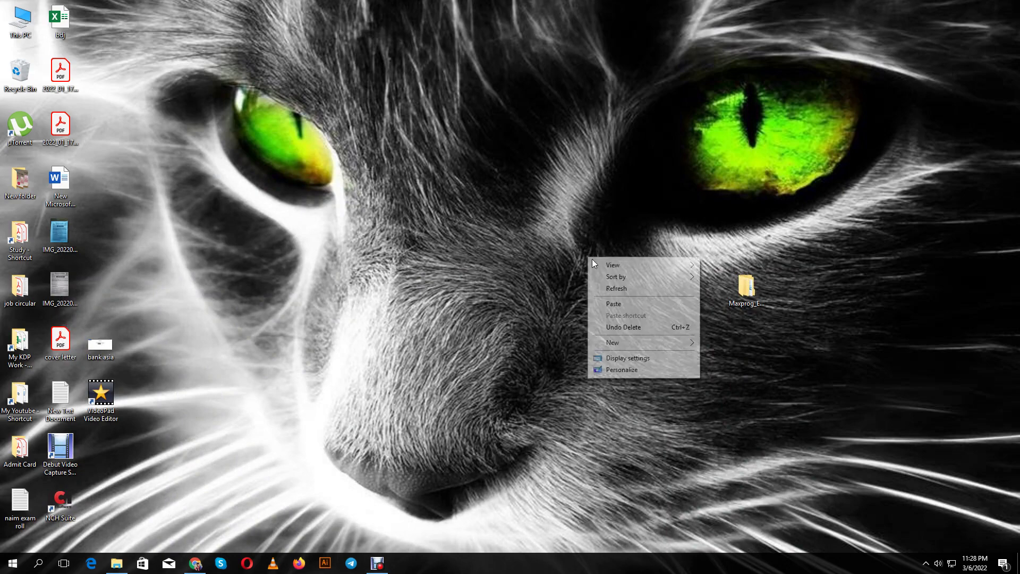
left_click(623, 304)
double_click(576, 237)
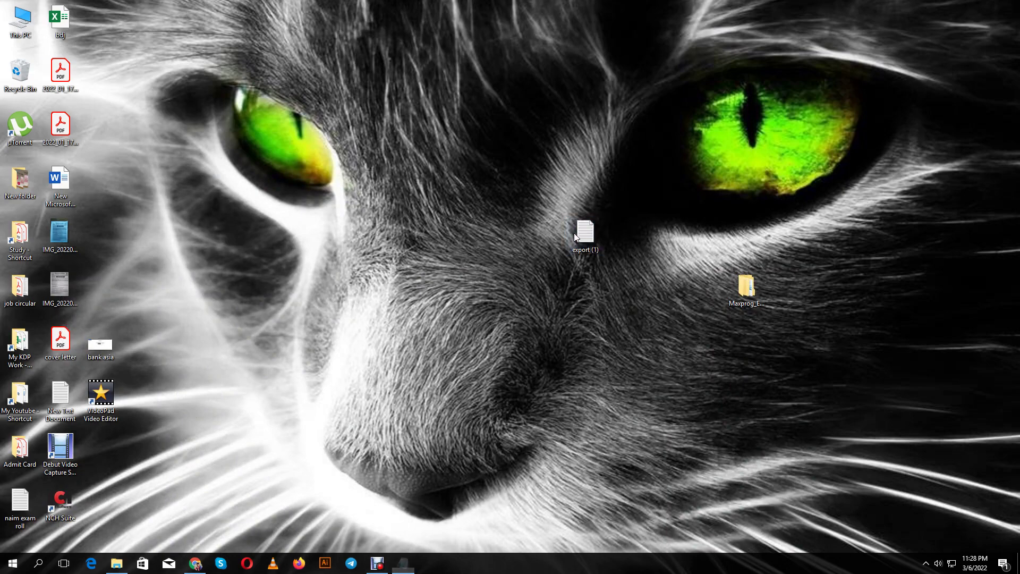
Delete the selected block of phone numbers from the export (1) text
scroll(671, 303, "down", 20)
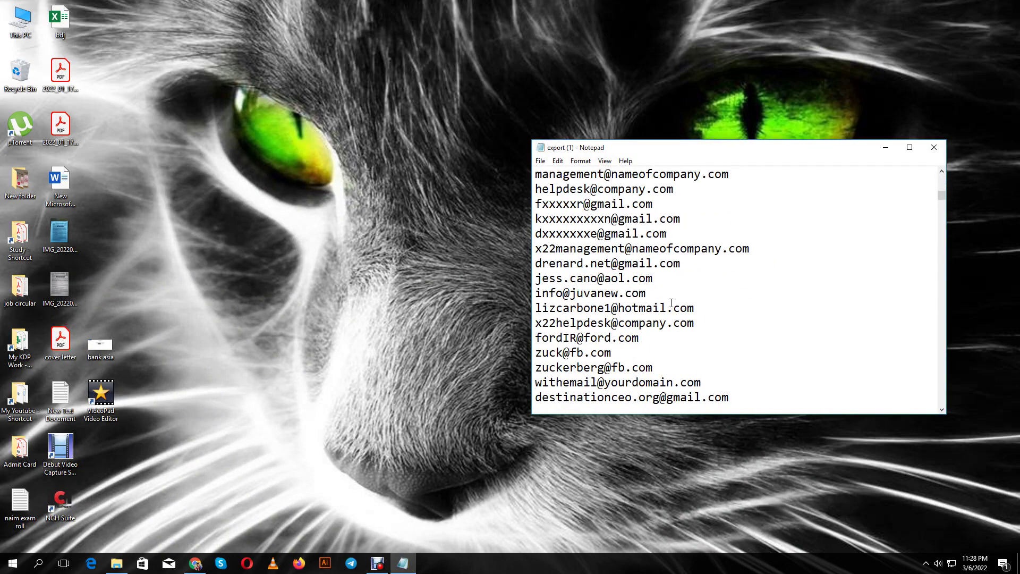
scroll(671, 303, "down", 1)
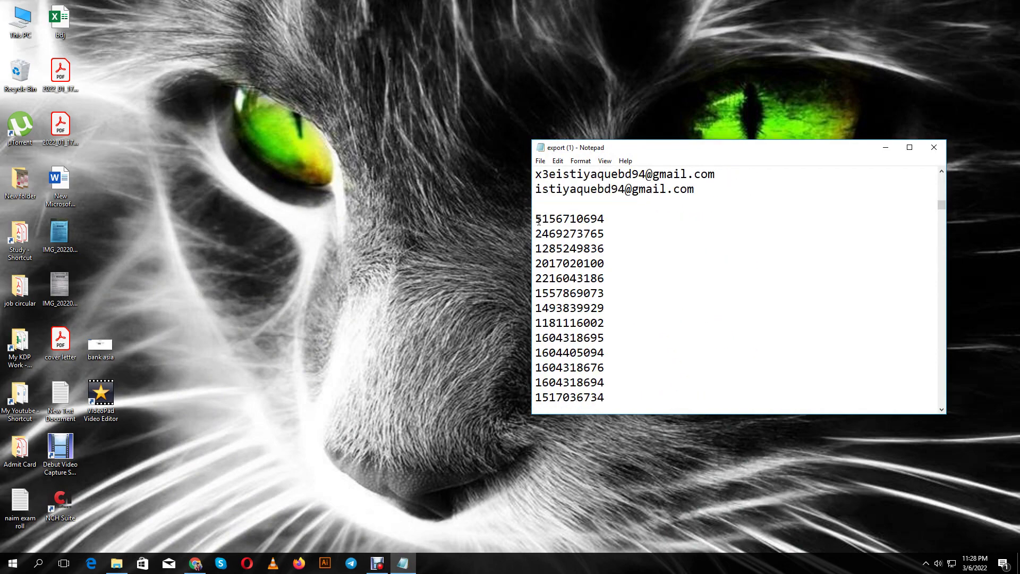
left_click_drag(535, 218, 673, 446)
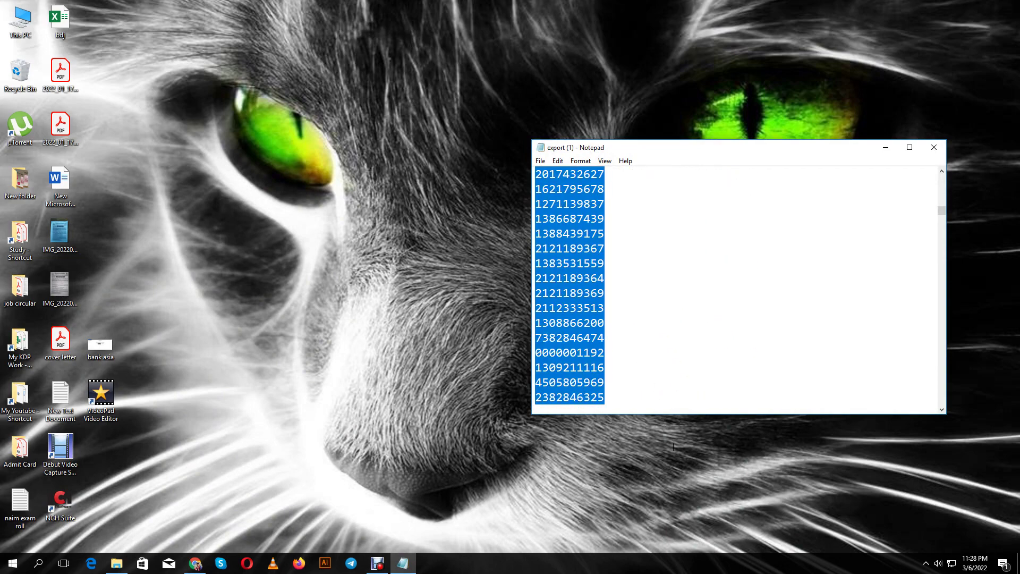
key("Delete")
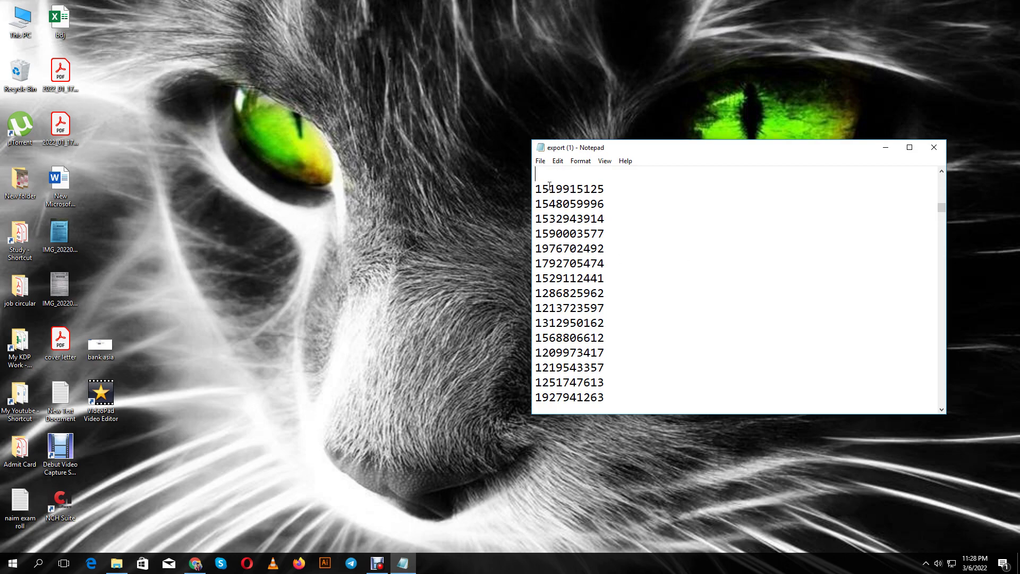
Replace the remaining phone numbers with pasted email addresses and close Notepad
left_click_drag(535, 188, 660, 561)
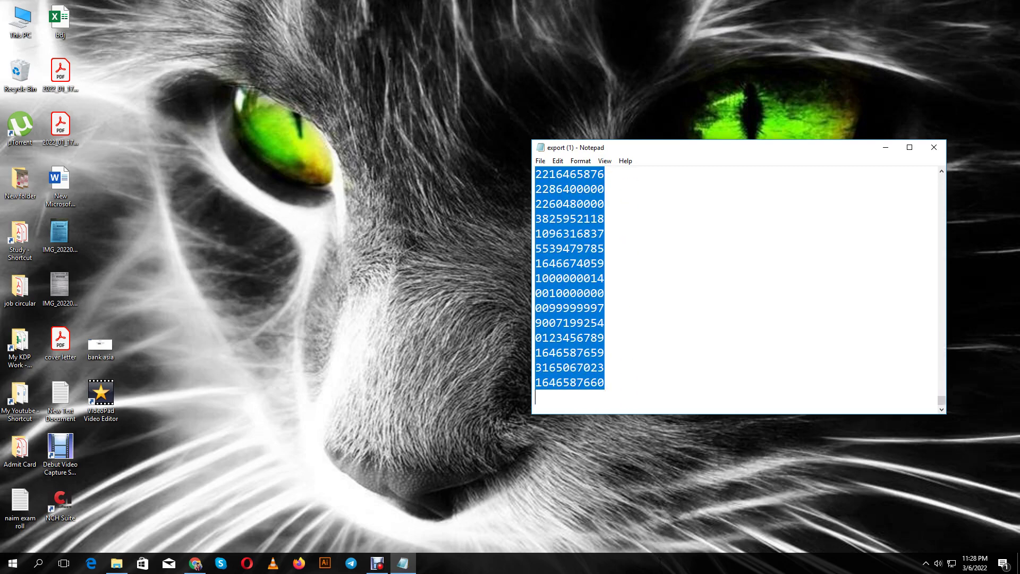
key("ctrl+v")
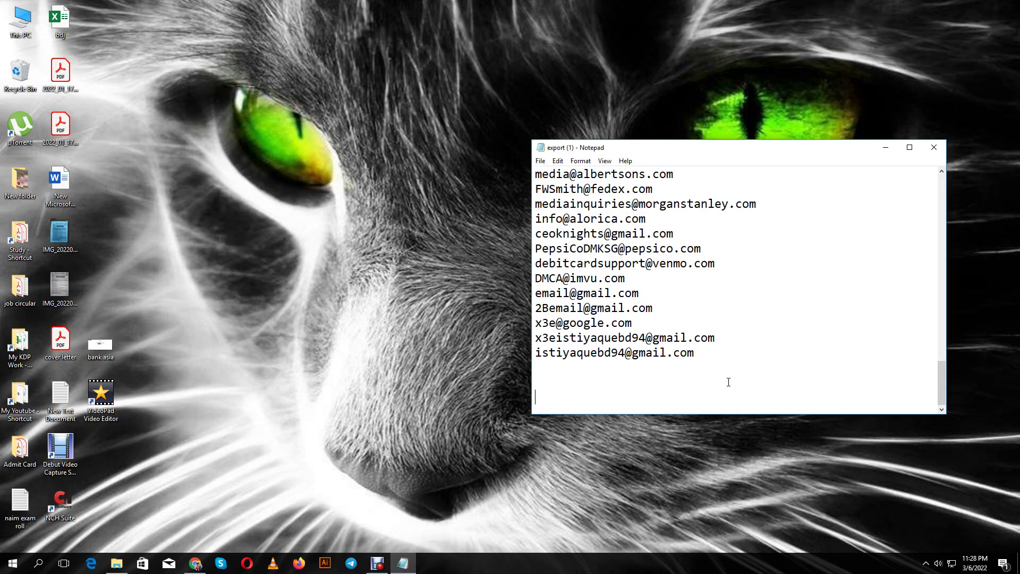
scroll(728, 382, "up", 2)
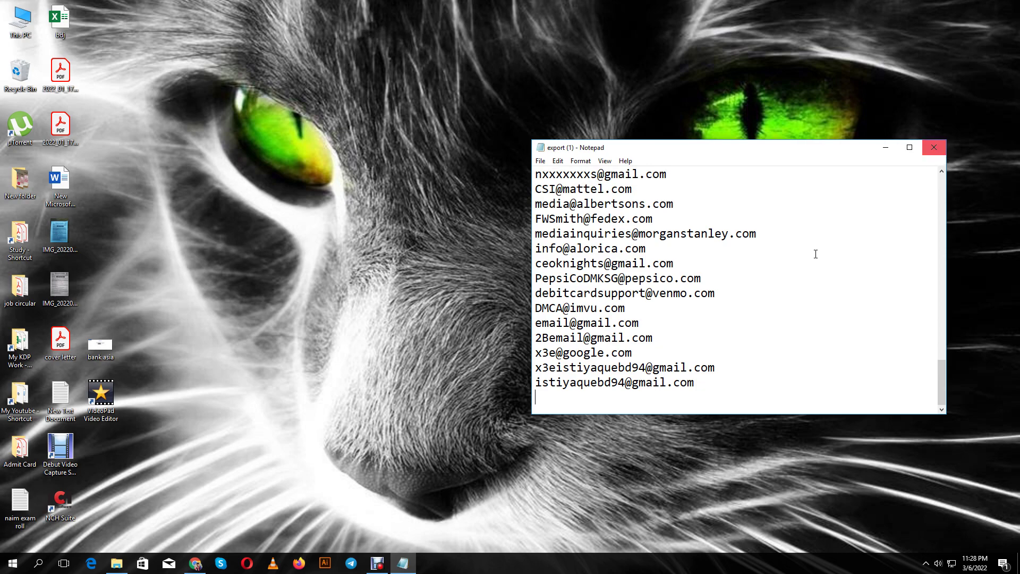
scroll(816, 254, "up", 20)
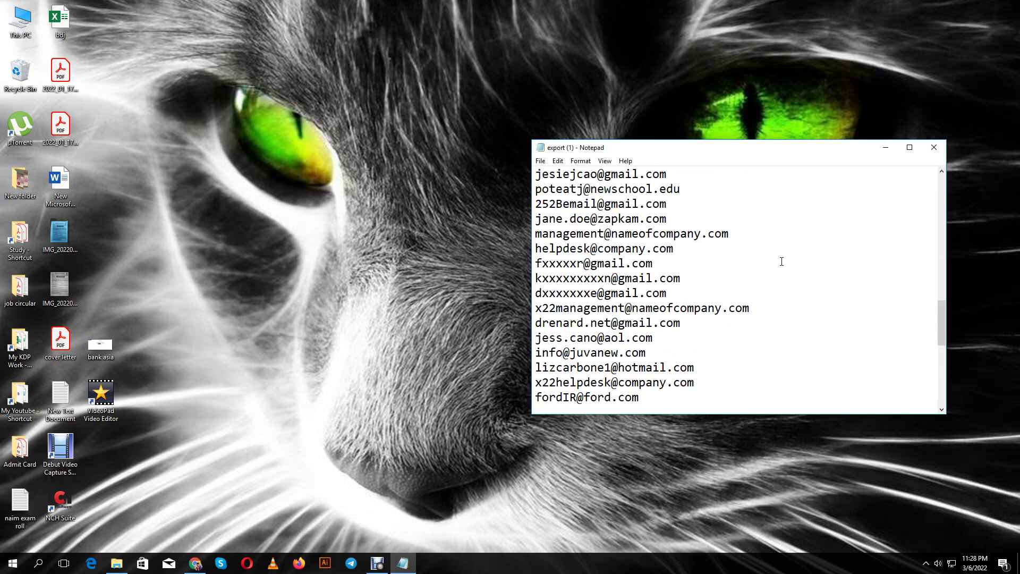
left_click(934, 149)
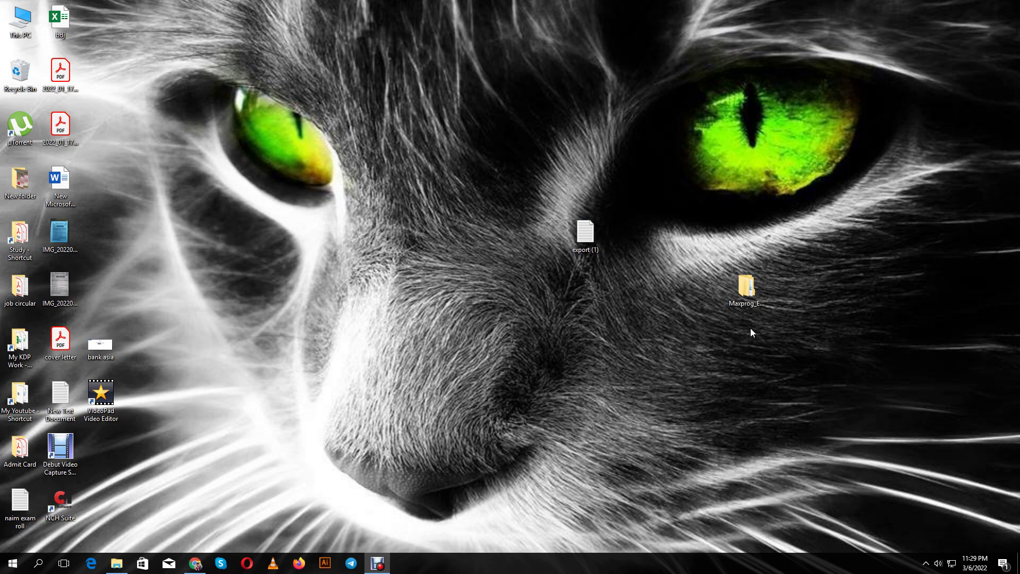
Open Maxprog_Email_Verifier_and_Extractor > Verifier and put the serial folder's name into edit mode
double_click(747, 288)
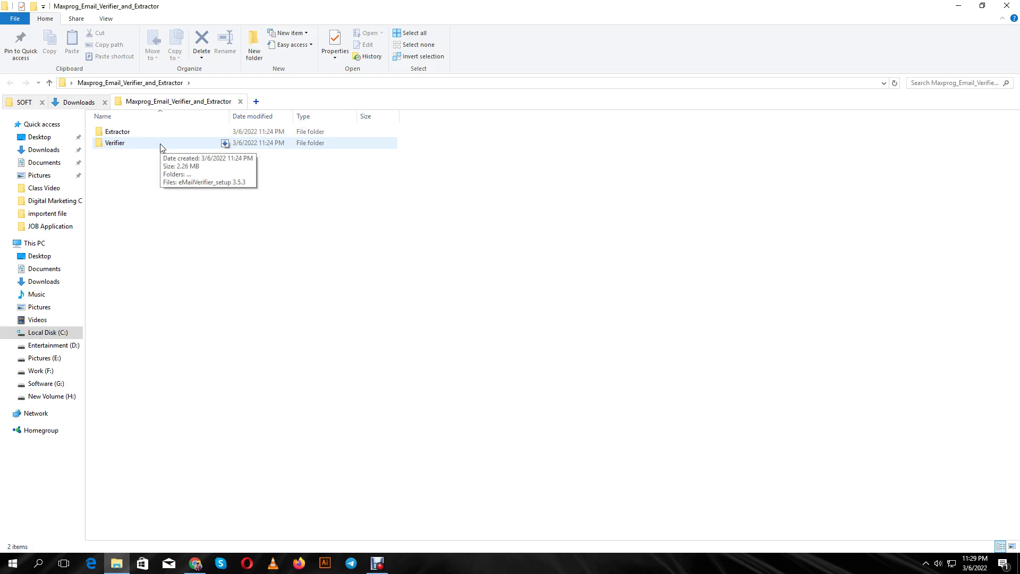
double_click(160, 144)
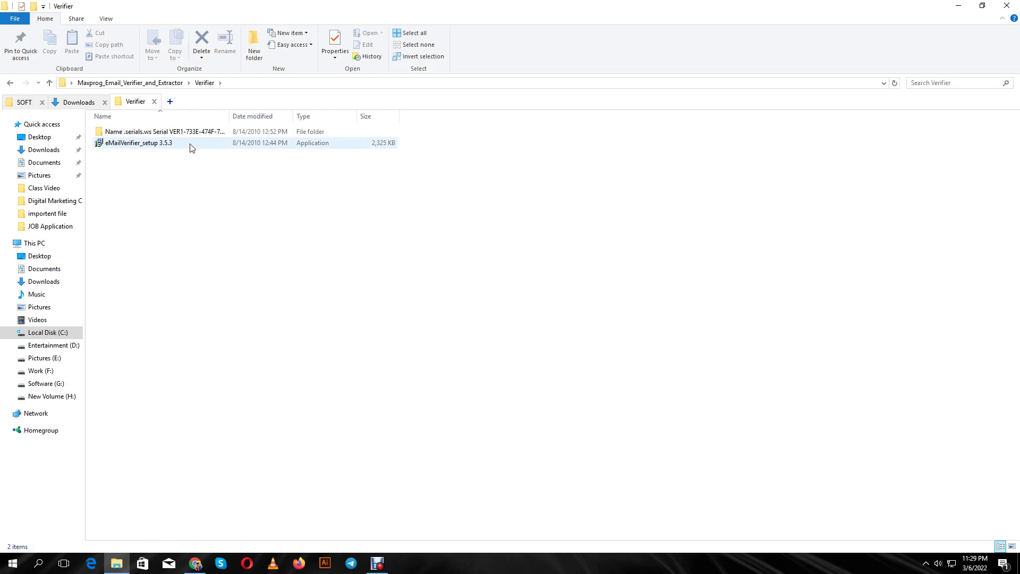
left_click(206, 134)
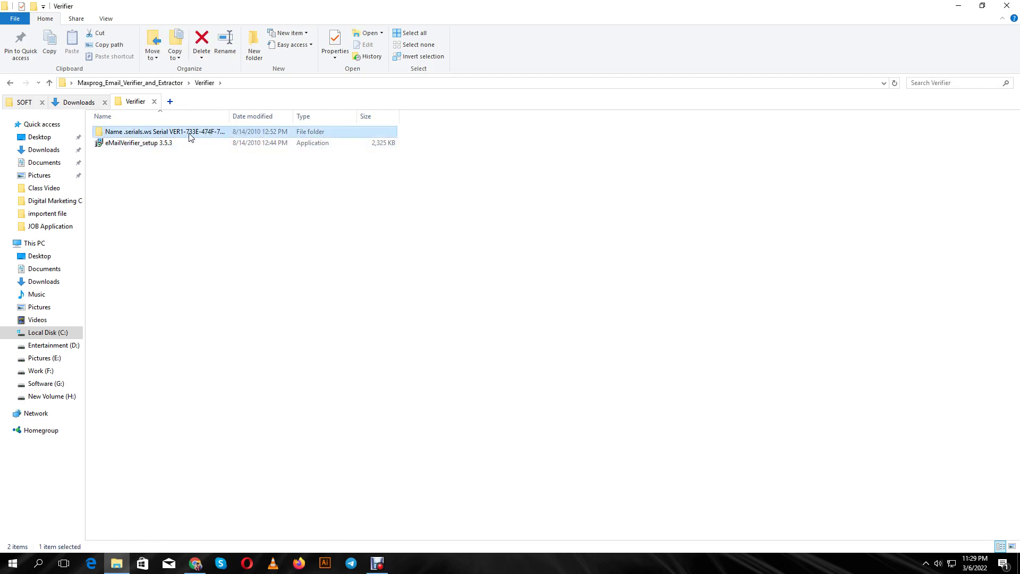
right_click(197, 134)
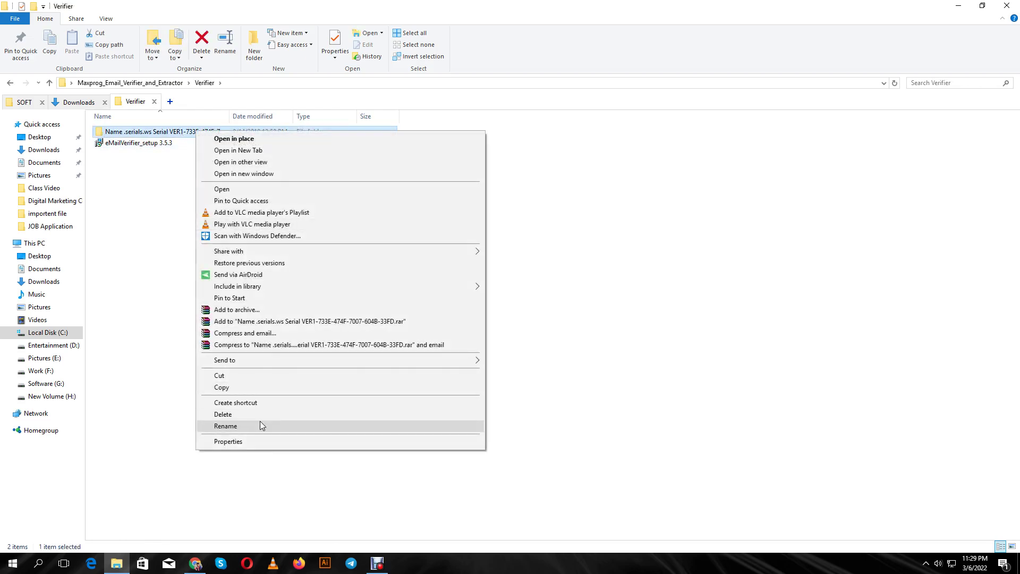
left_click(225, 426)
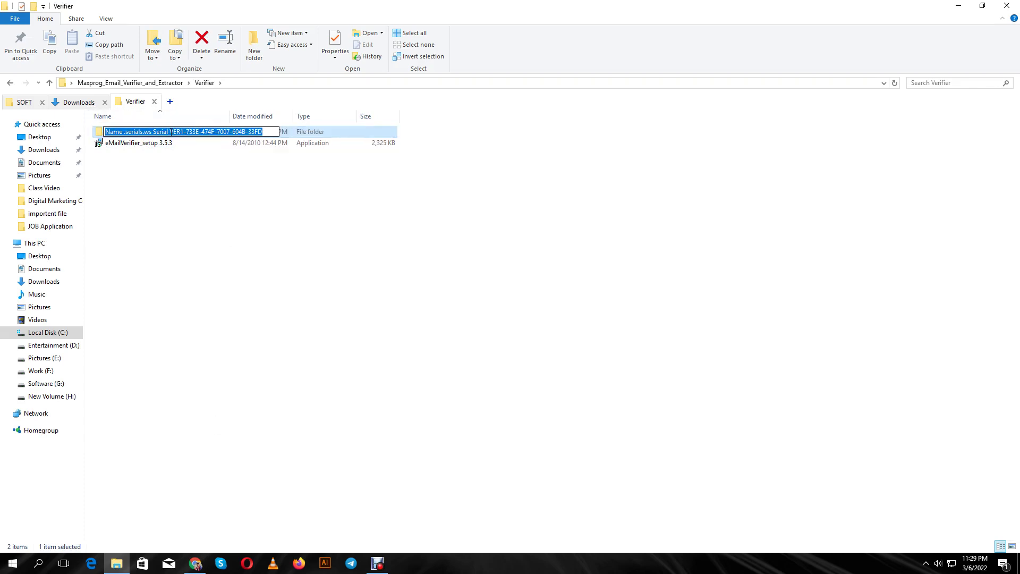
Copy the activation key after 'Serial' in the folder name, leaving the name unchanged
double_click(161, 132)
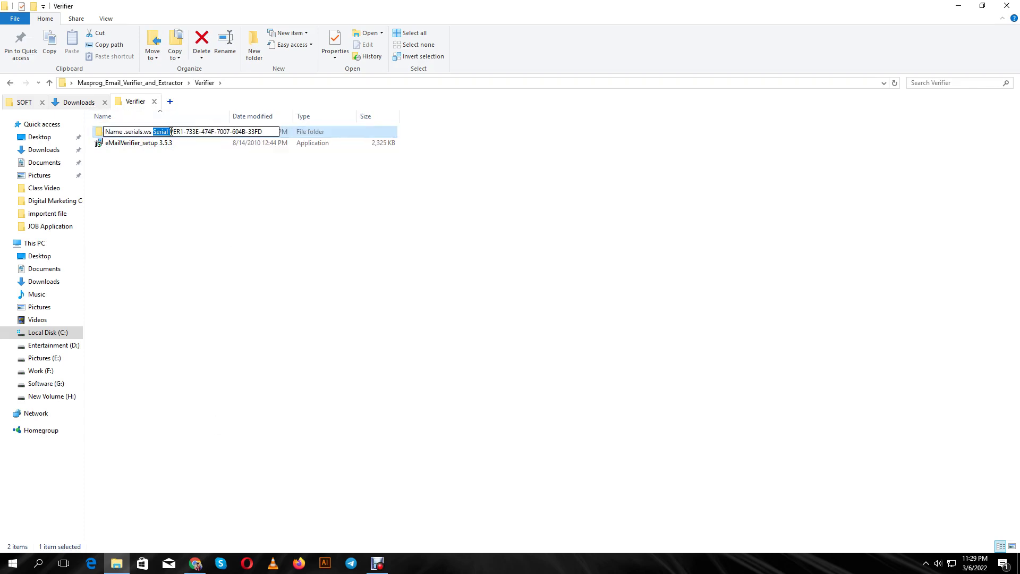
left_click(170, 131)
left_click_drag(171, 131, 265, 131)
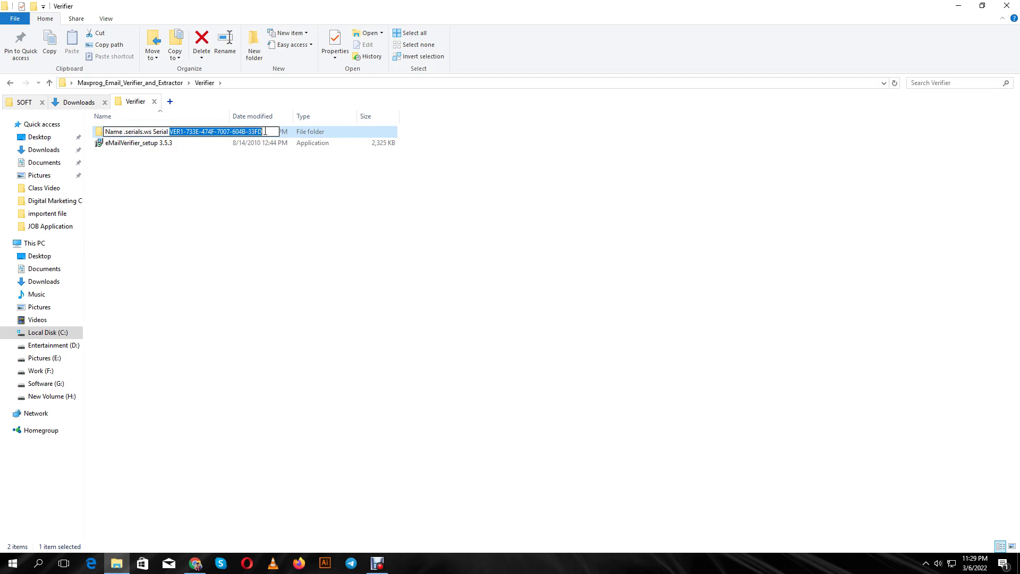
right_click(259, 132)
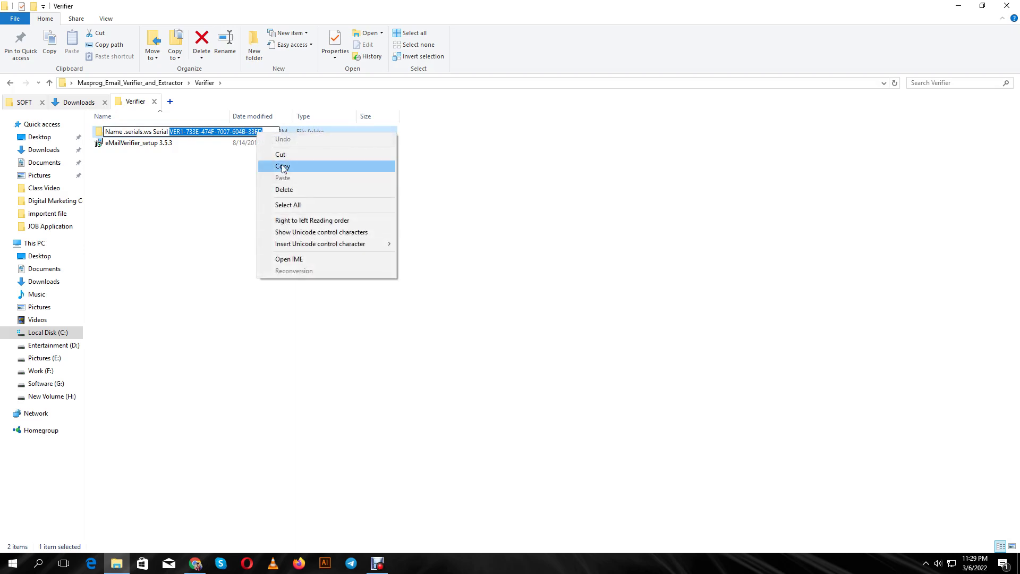
left_click(284, 165)
left_click(260, 224)
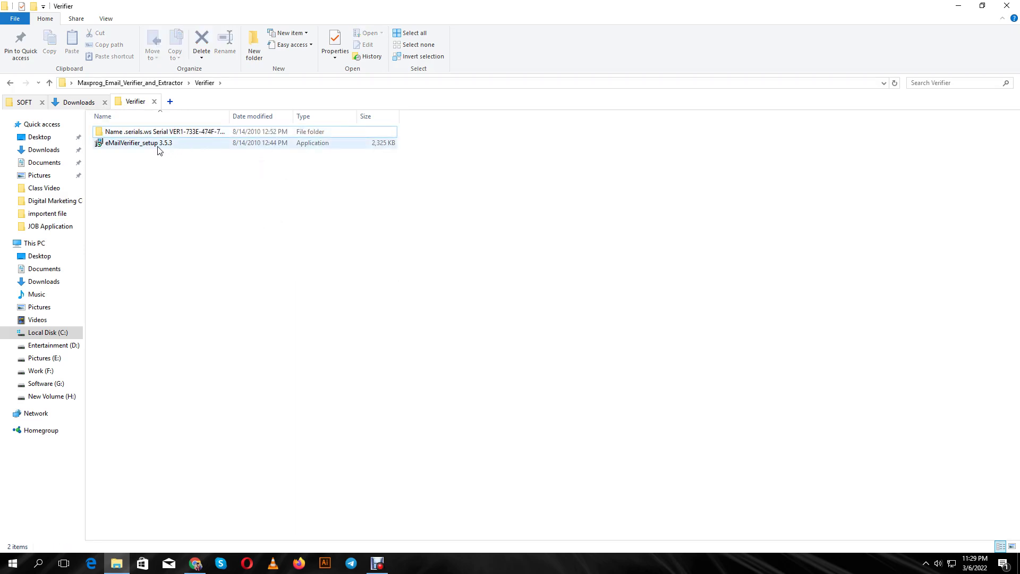
Install eMailVerifier_setup 3.5.3 in English with default location, folder and tasks, then launch it
double_click(200, 144)
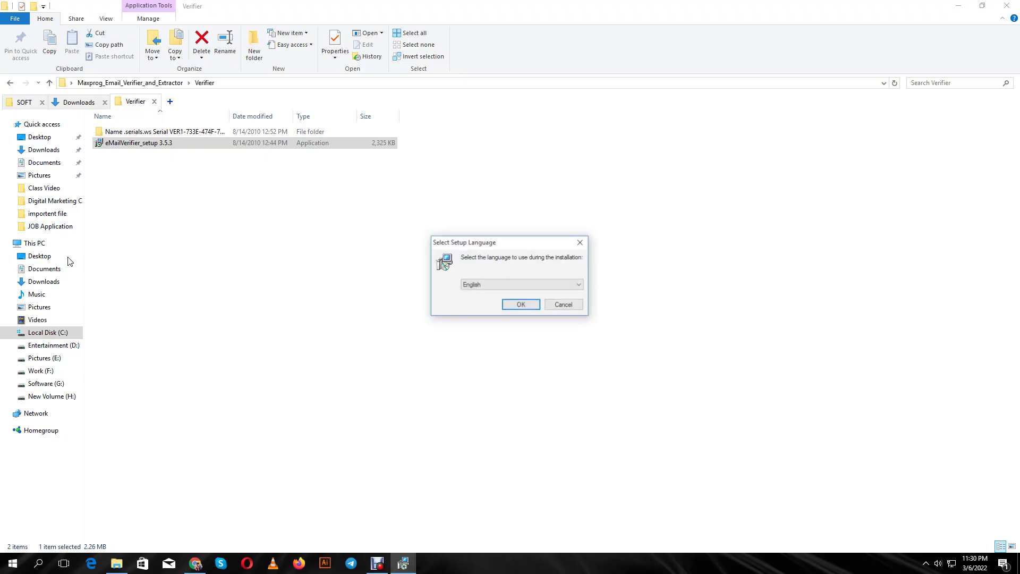
left_click(532, 309)
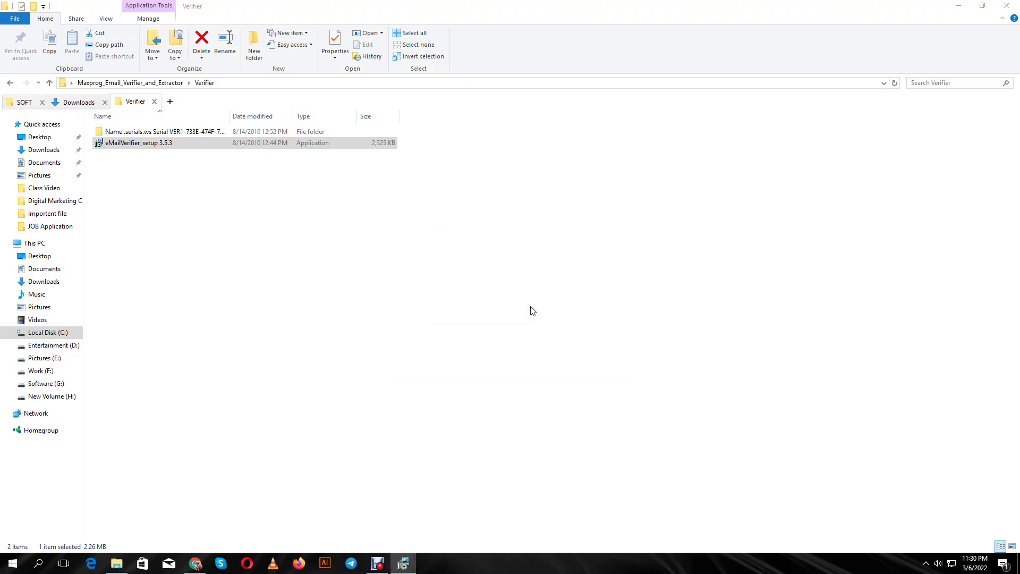
left_click(572, 367)
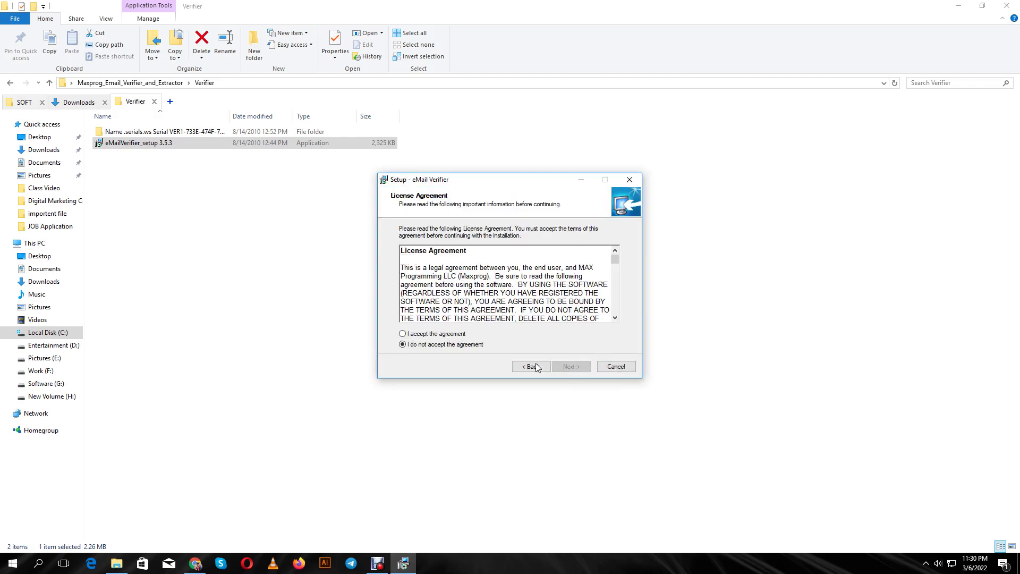
left_click(437, 334)
left_click(570, 367)
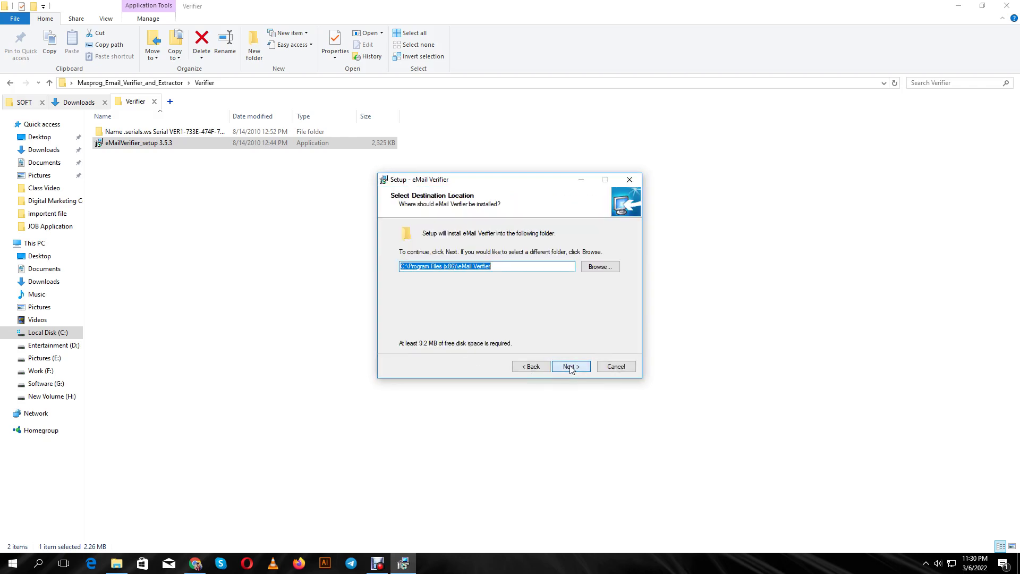
left_click(570, 368)
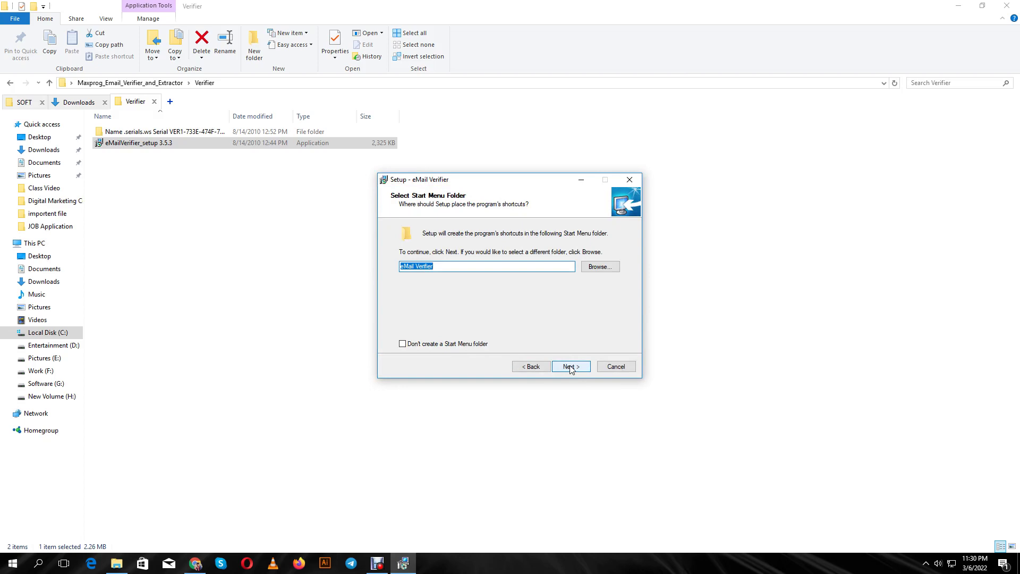
left_click(570, 367)
left_click(570, 368)
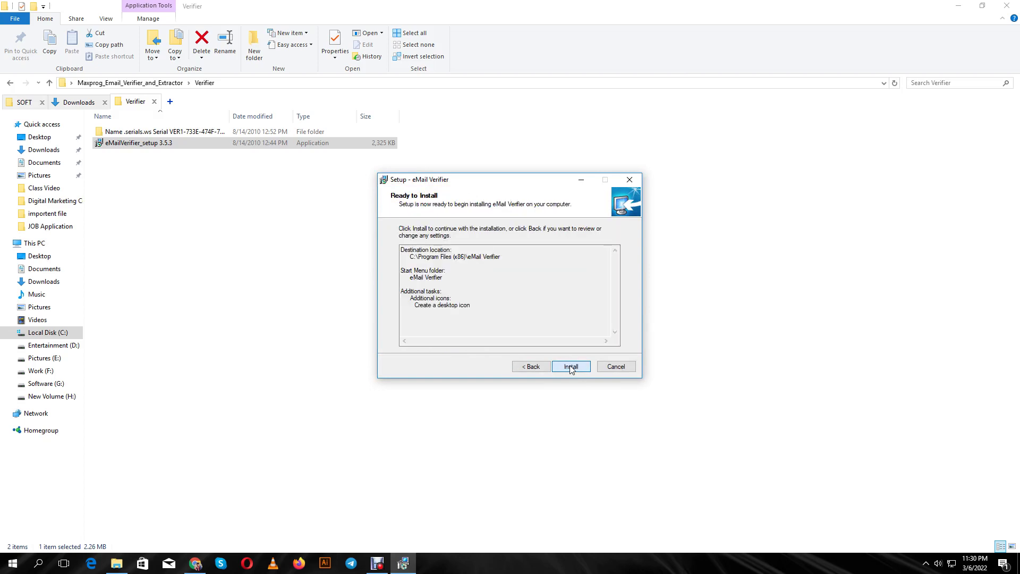
left_click(570, 368)
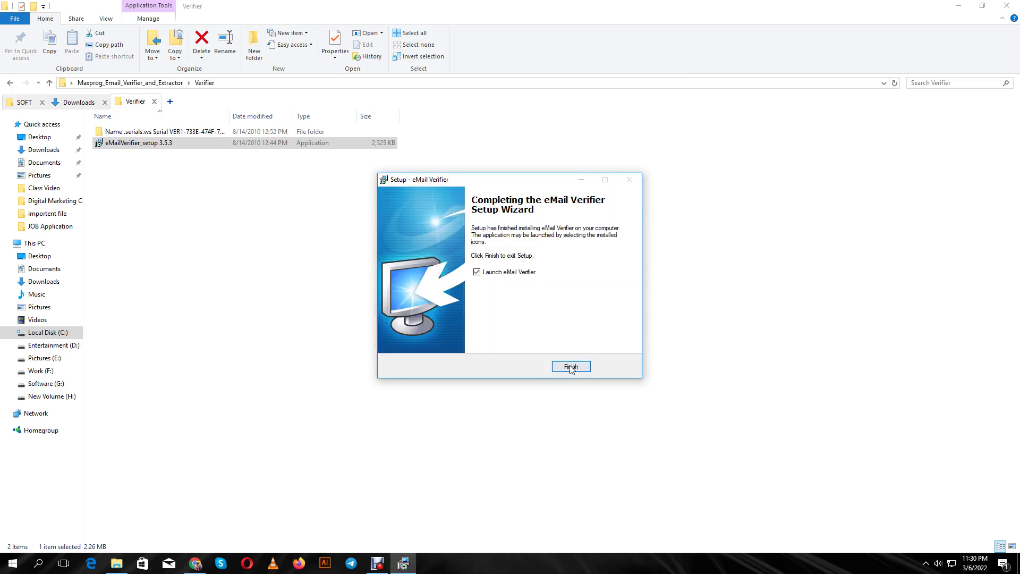
left_click(570, 367)
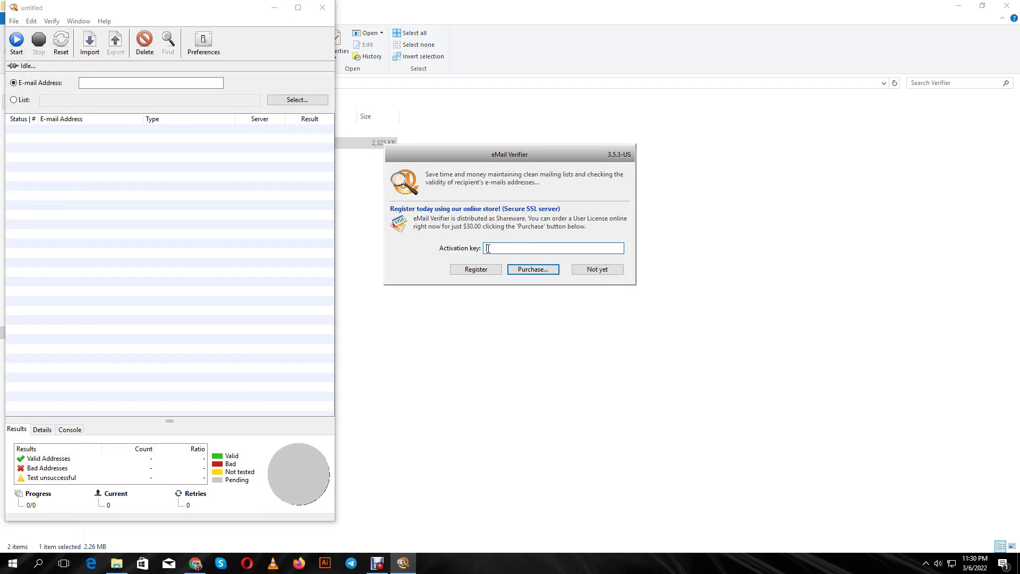
Paste the activation key, close the stray purchase page, and register eMail Verifier successfully
right_click(489, 248)
left_click(518, 292)
left_click(528, 271)
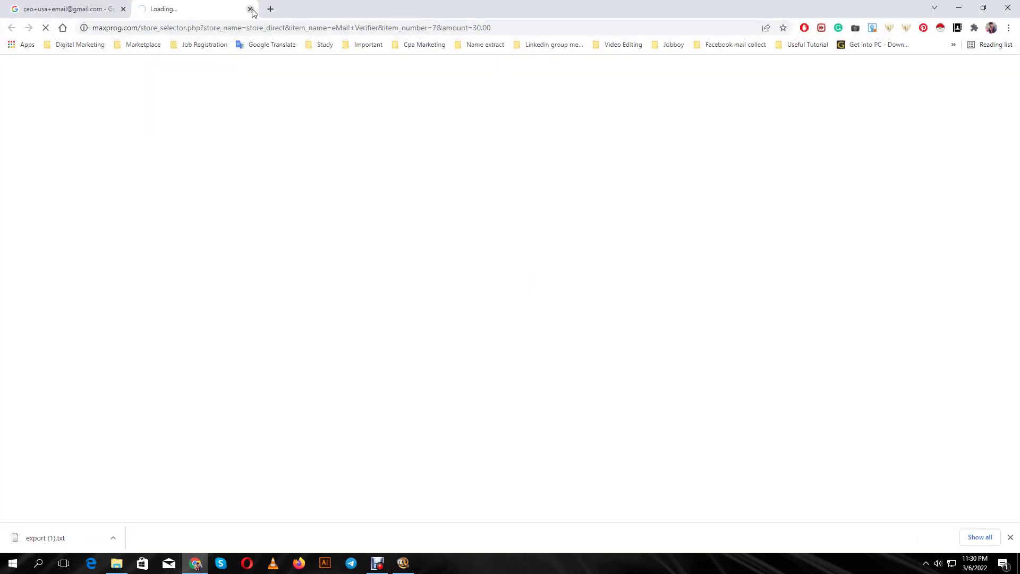
left_click(251, 10)
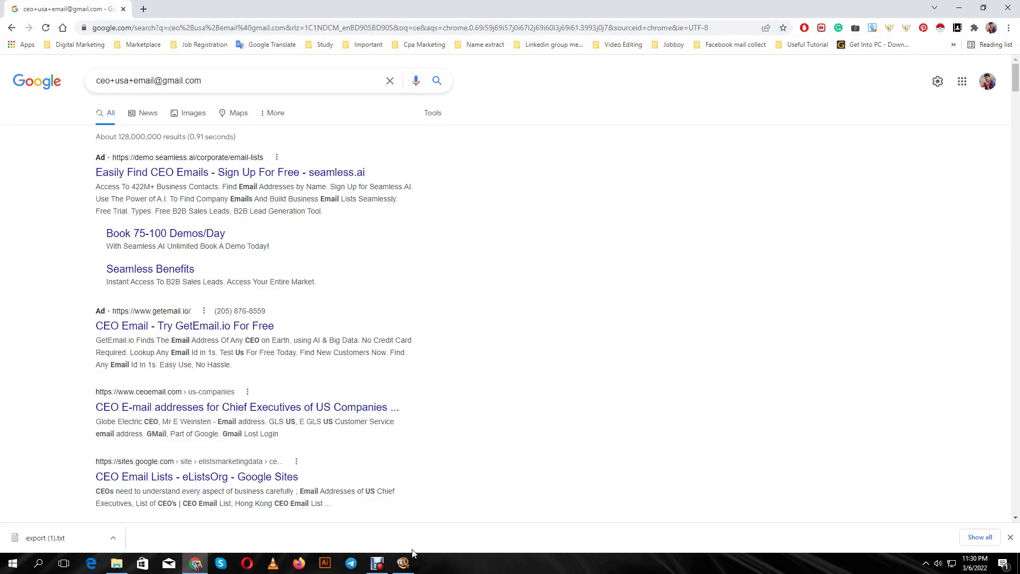
left_click(403, 562)
left_click(477, 270)
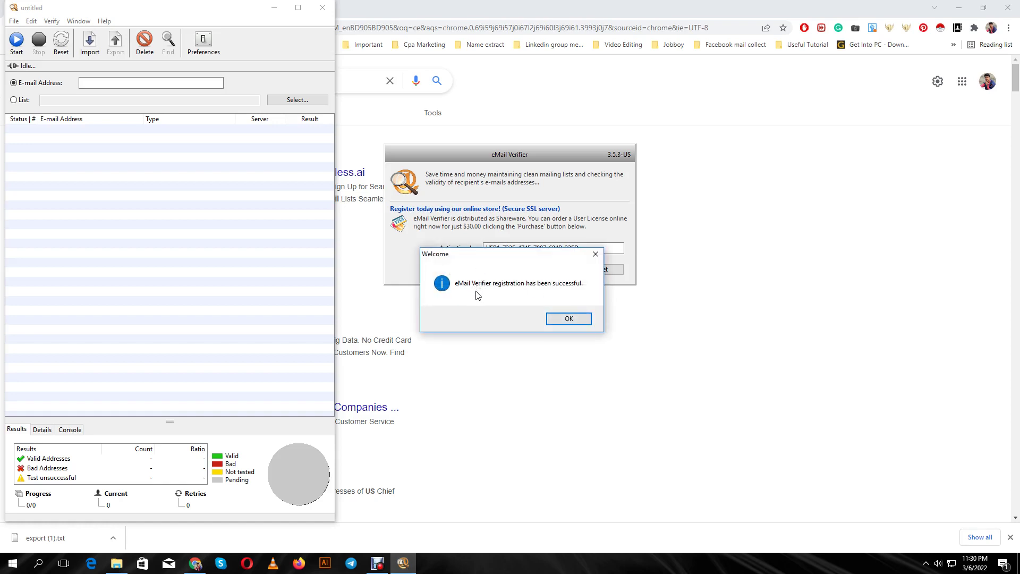
left_click(570, 322)
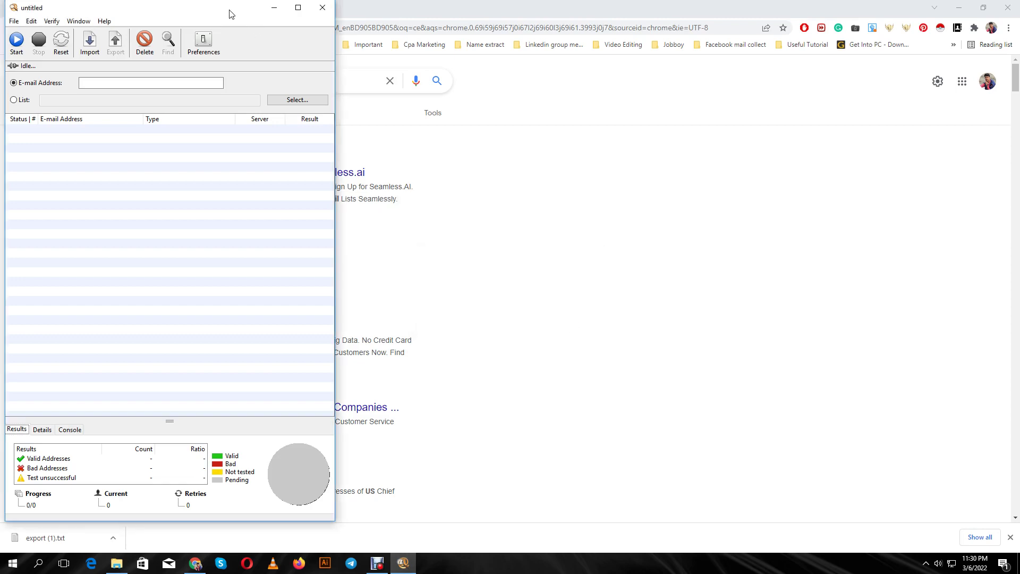
left_click_drag(232, 14, 696, 27)
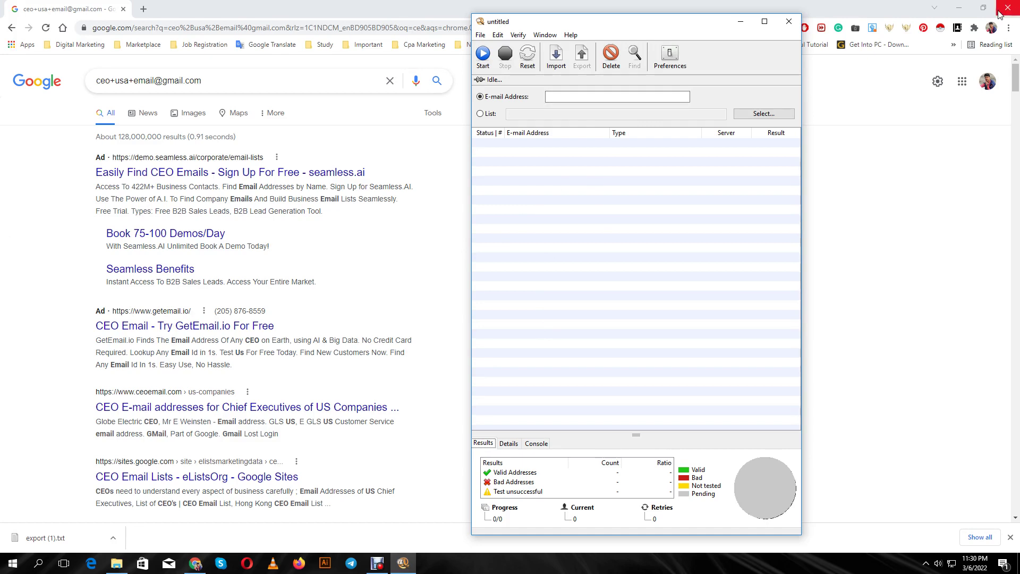
Minimize Chrome and File Explorer and move the eMail Verifier window back left
left_click(959, 10)
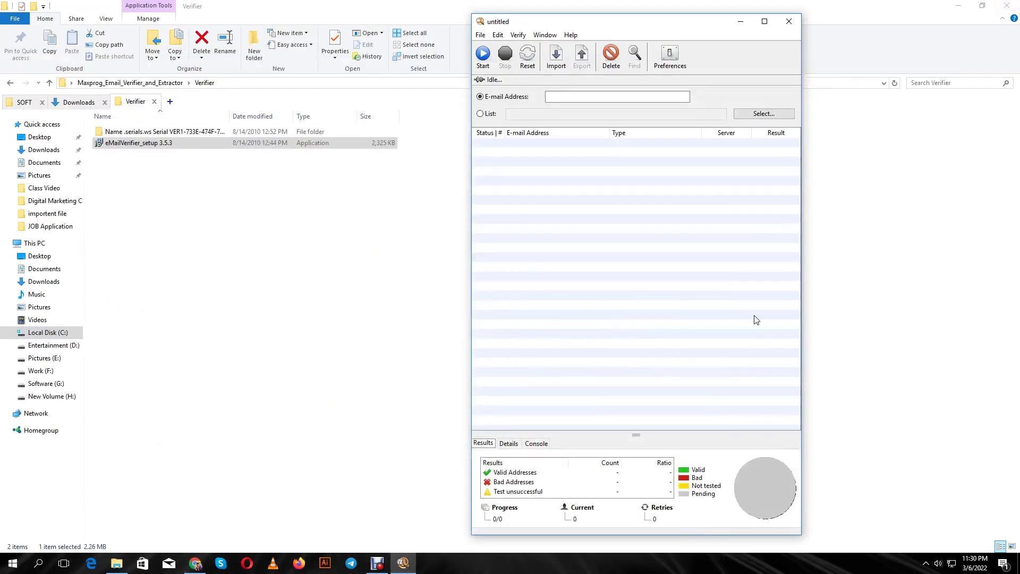
left_click(963, 6)
left_click(963, 6)
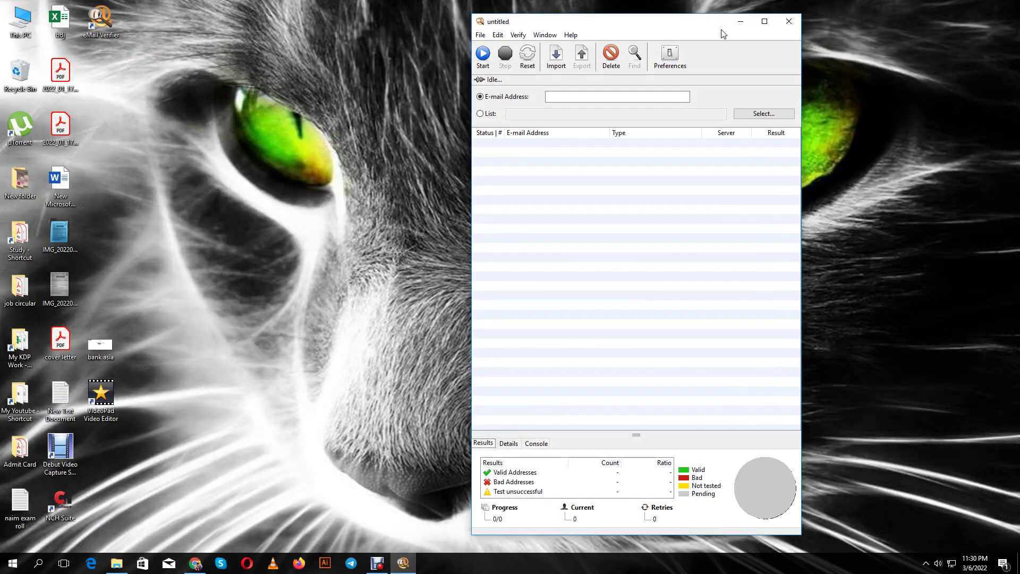
left_click_drag(698, 31, 424, 32)
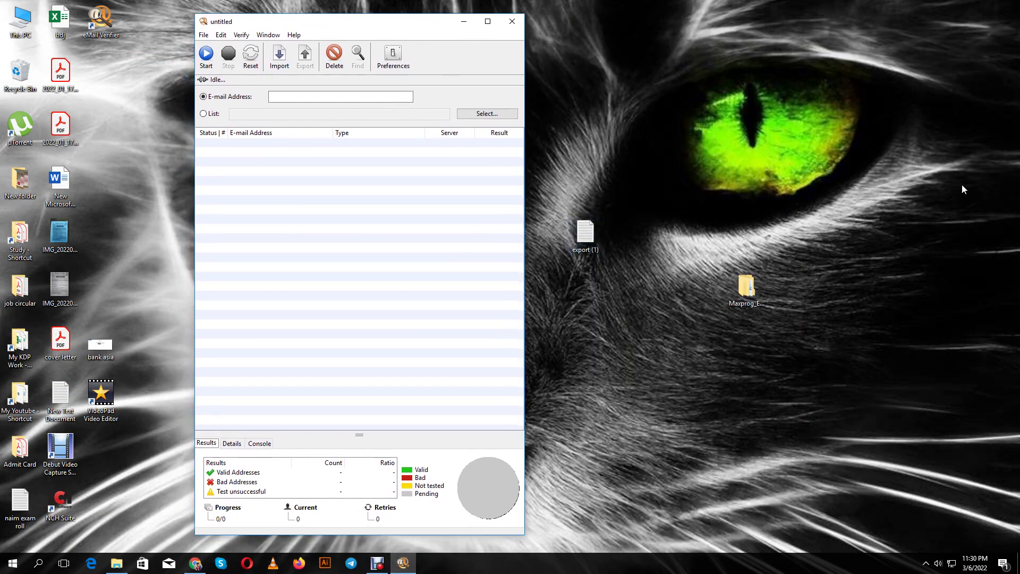
Import export (1) from the Desktop into eMail Verifier, loading its 80 addresses
left_click(279, 59)
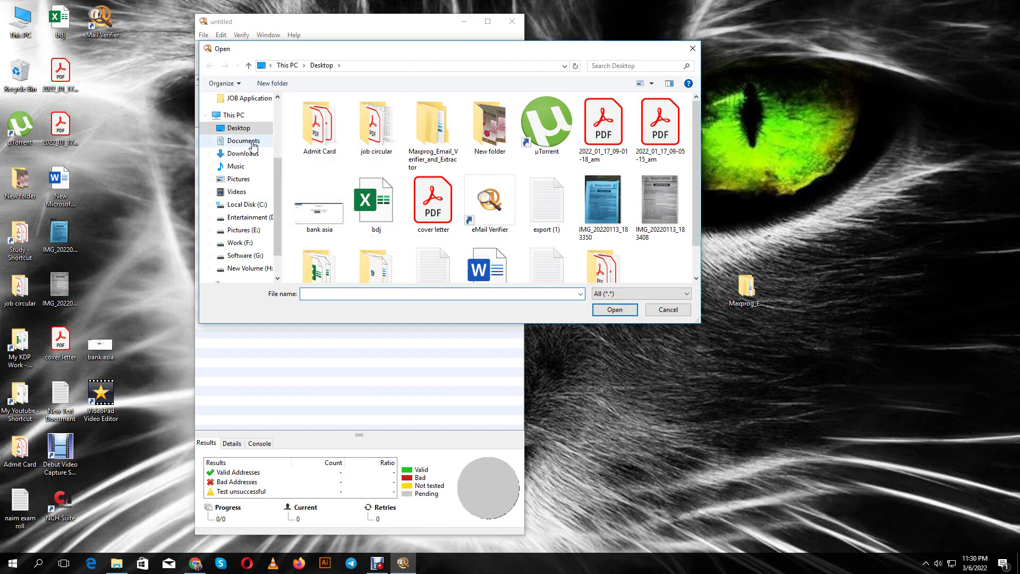
scroll(545, 224, "down", 1)
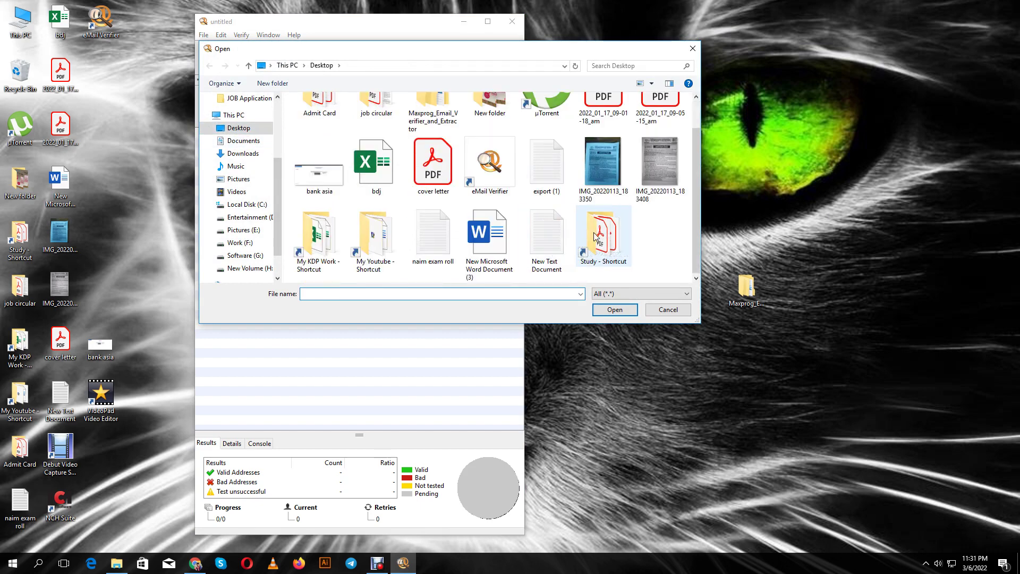
left_click(556, 175)
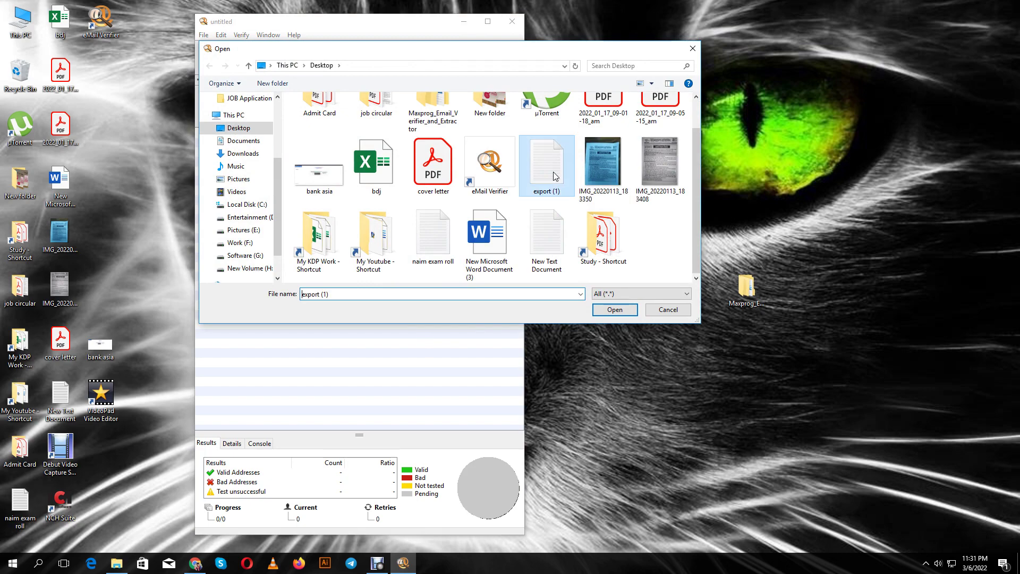
left_click(614, 312)
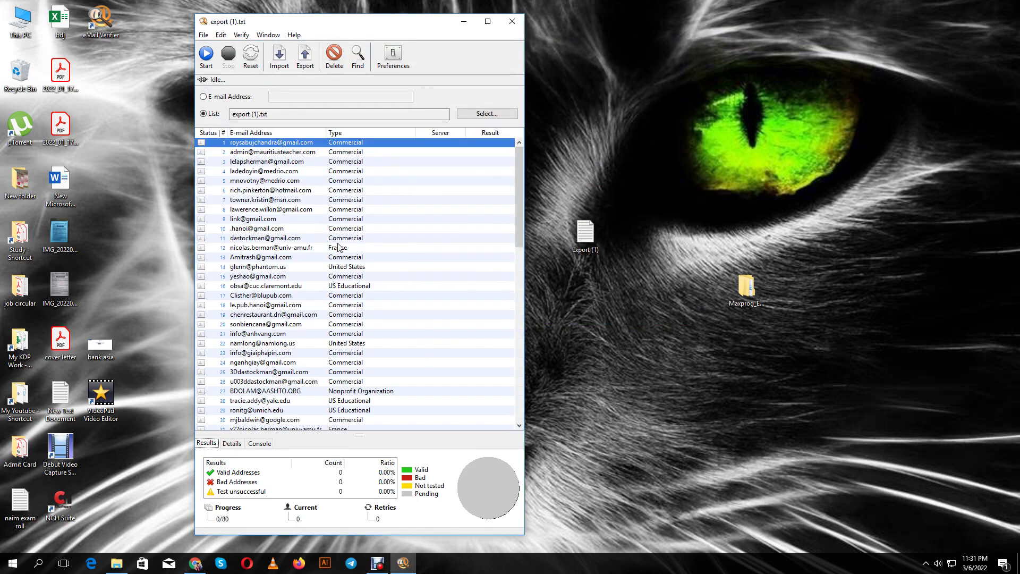
Run verification on all 80 addresses, ending with 82 valid, 0 bad and 2 unsuccessful tests
scroll(338, 249, "down", 17)
scroll(341, 248, "up", 17)
left_click(207, 54)
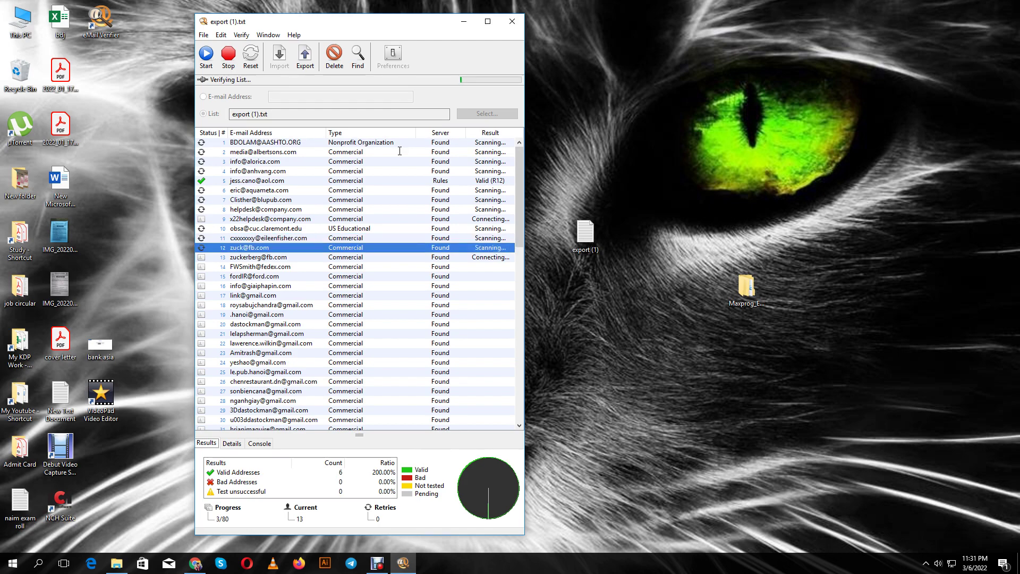
left_click(377, 564)
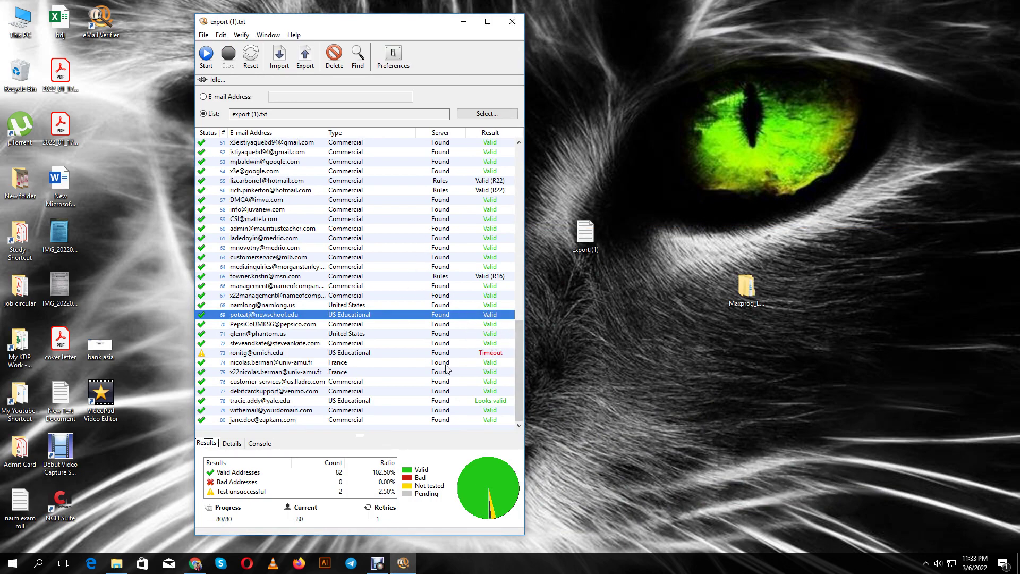
scroll(465, 357, "up", 3)
scroll(465, 357, "down", 3)
scroll(433, 316, "up", 7)
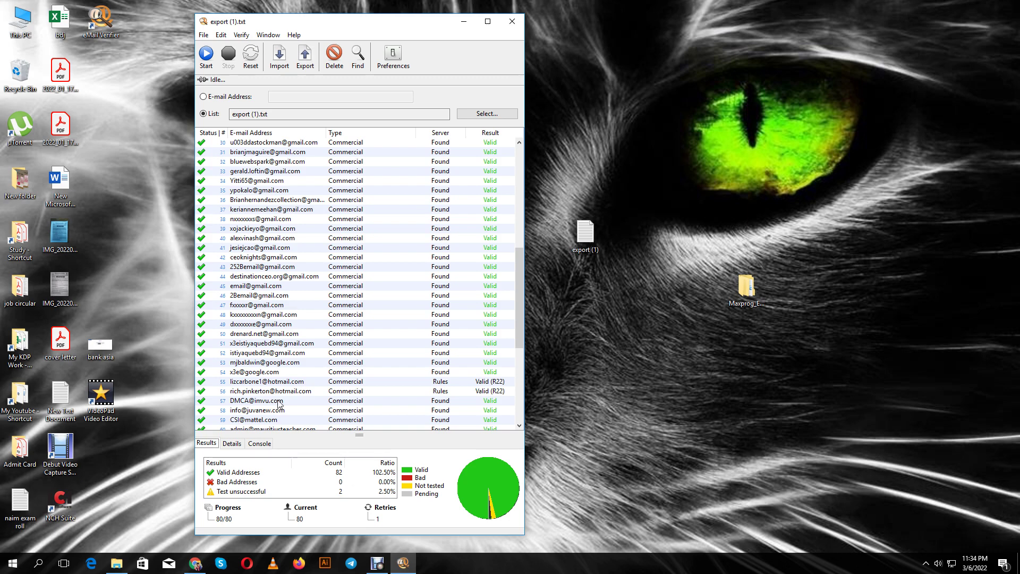
Export only Valid Addresses, excluding Addresses looking valid, and save as Results on the Desktop
left_click(306, 60)
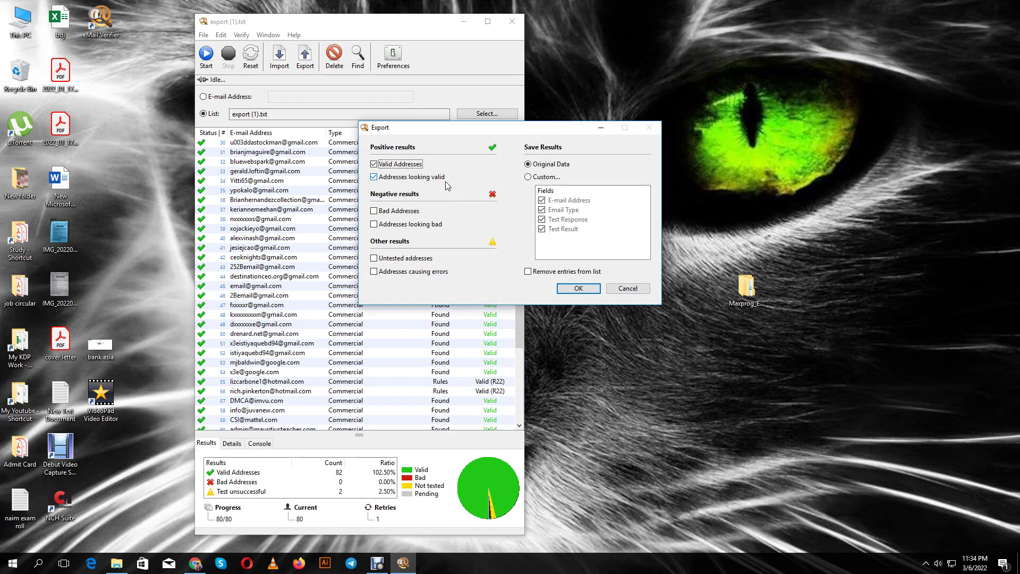
left_click(375, 178)
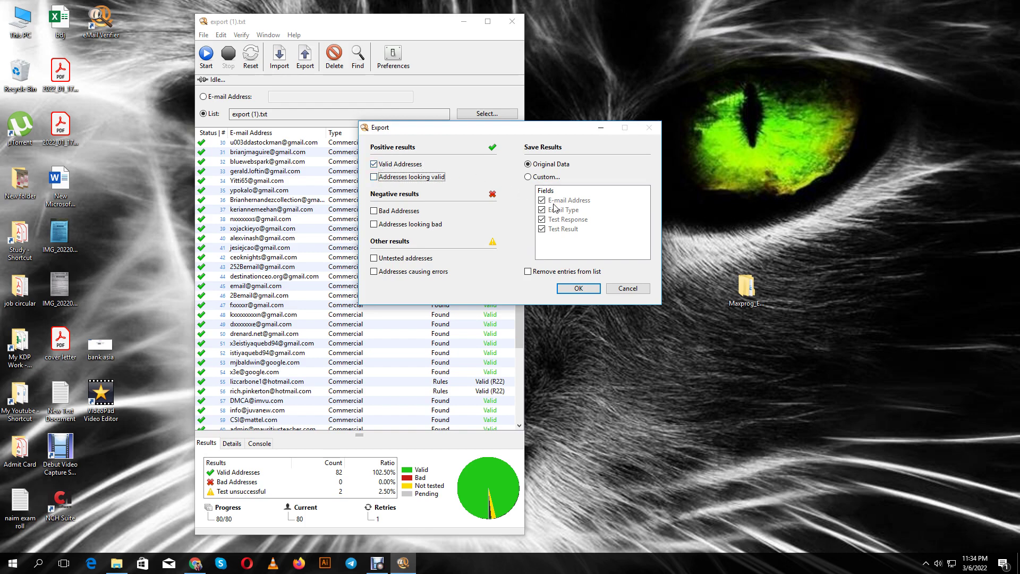
left_click(579, 288)
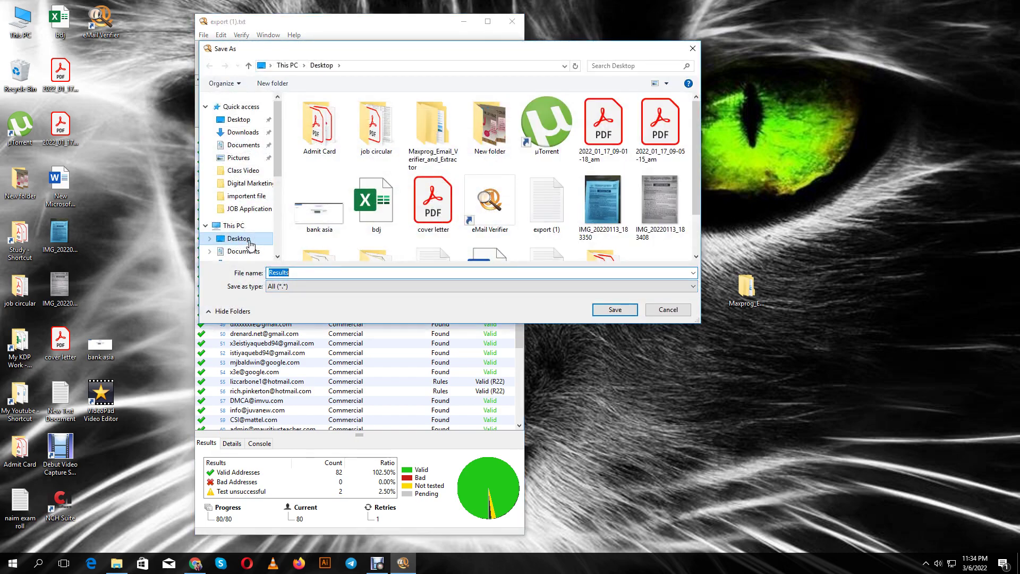
left_click(251, 246)
left_click(610, 310)
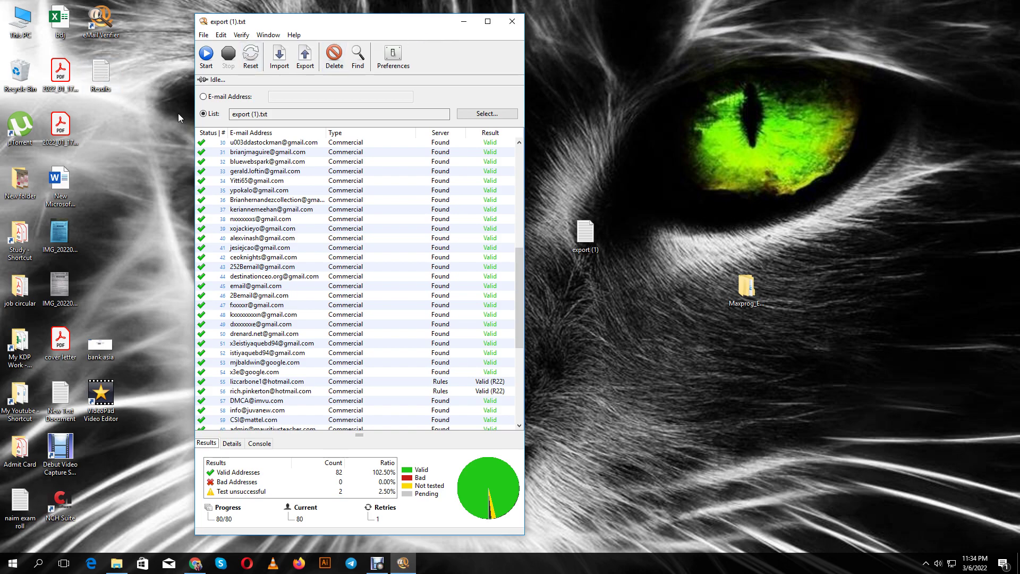
Review the Results list in Notepad, close it, minimize eMail Verifier and return to Chrome's search results
double_click(100, 79)
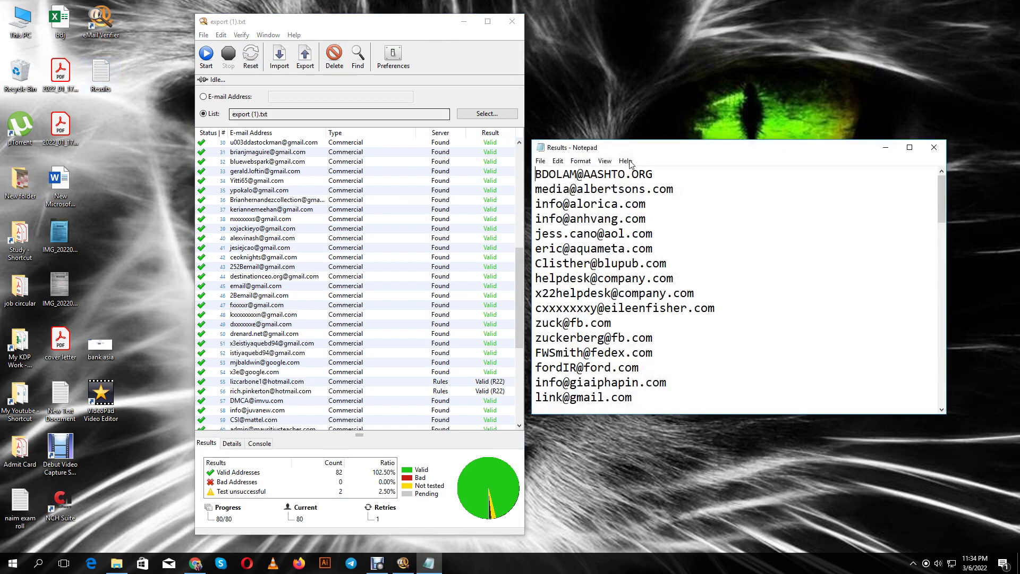
scroll(674, 232, "down", 20)
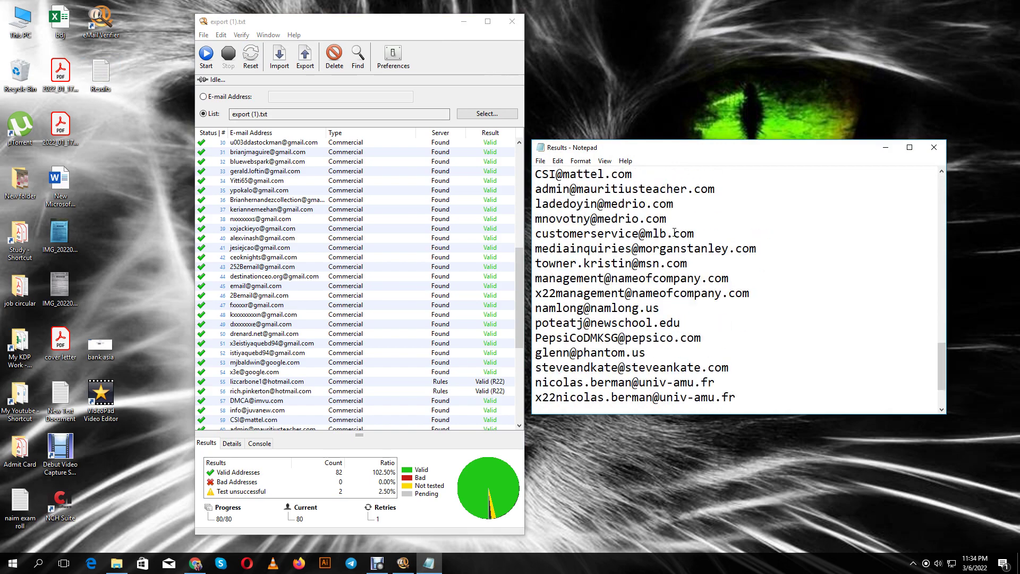
scroll(674, 232, "up", 13)
scroll(675, 232, "up", 9)
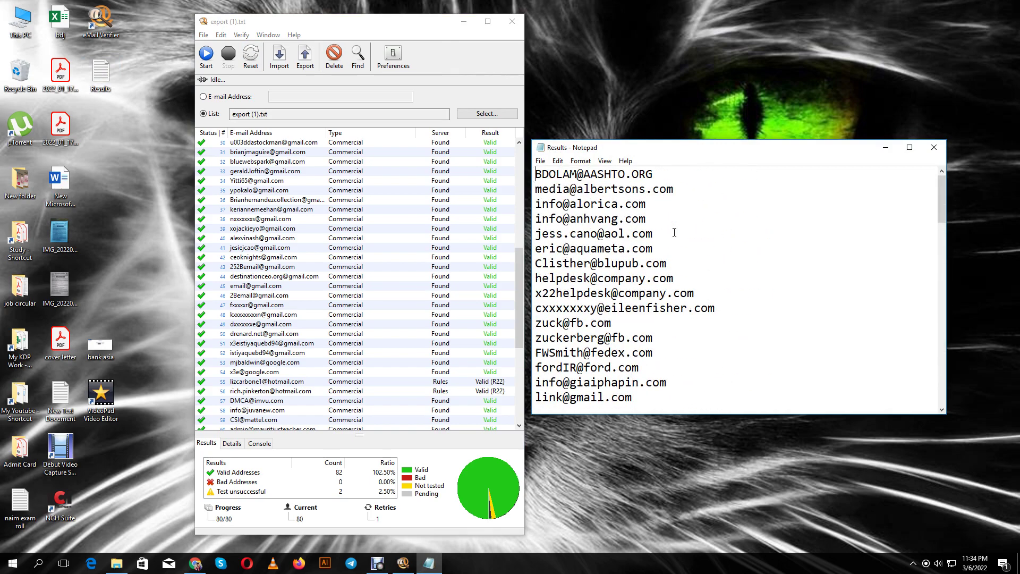
left_click(935, 149)
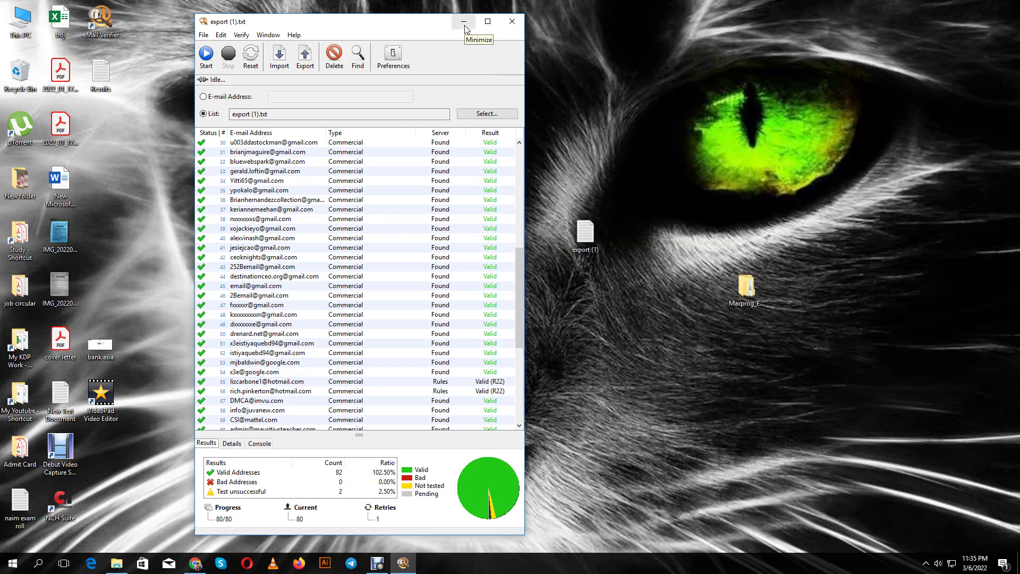
left_click(464, 22)
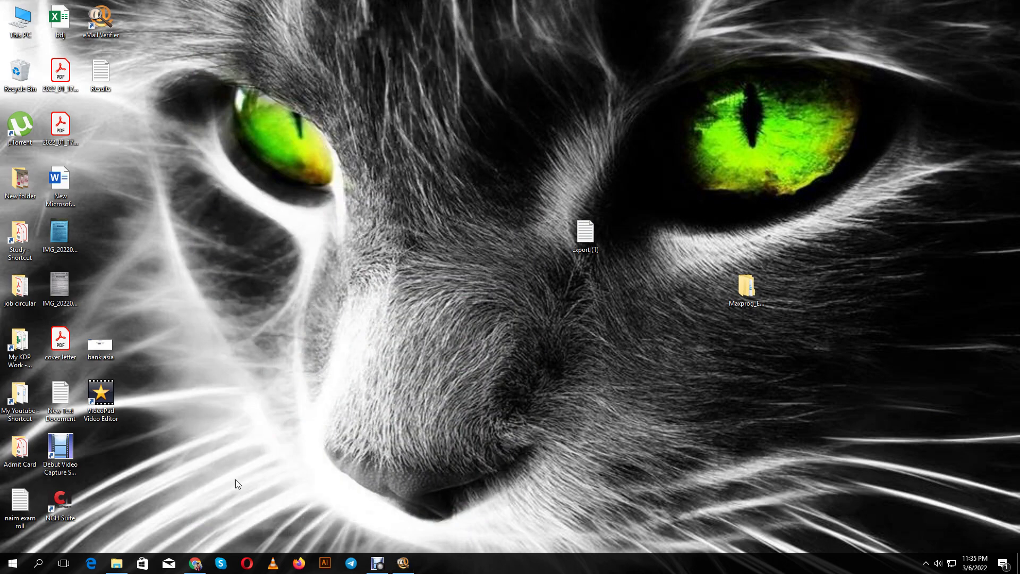
left_click(195, 565)
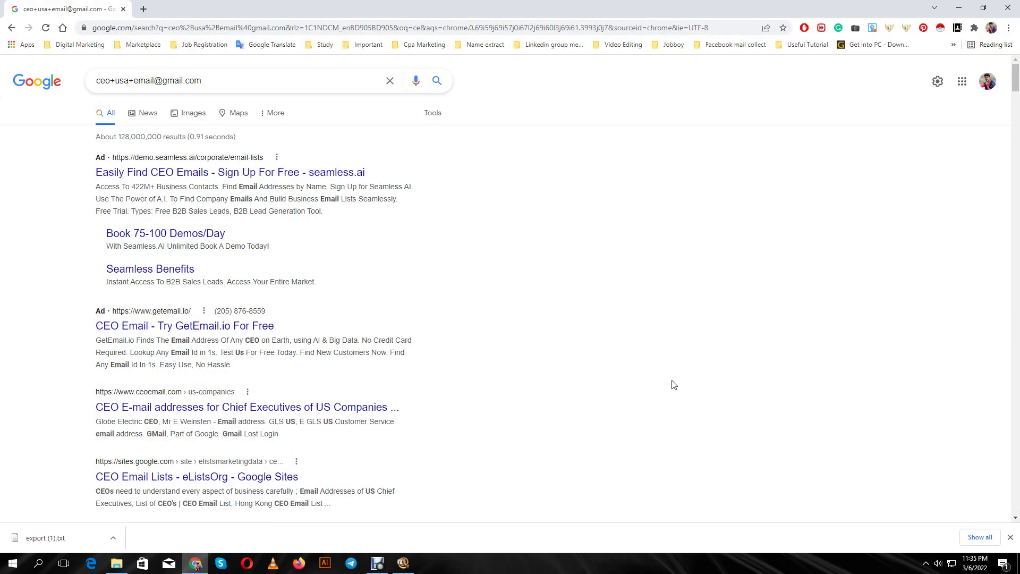
Dismiss the downloads bar, search 'h supertools' in a new tab and open the H-supertools site
left_click(1011, 537)
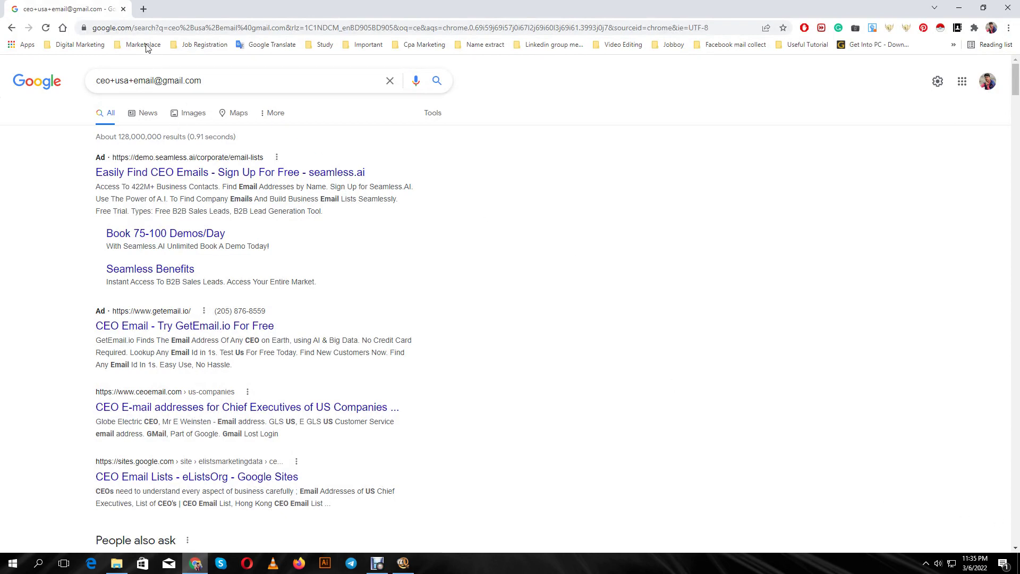
left_click(143, 8)
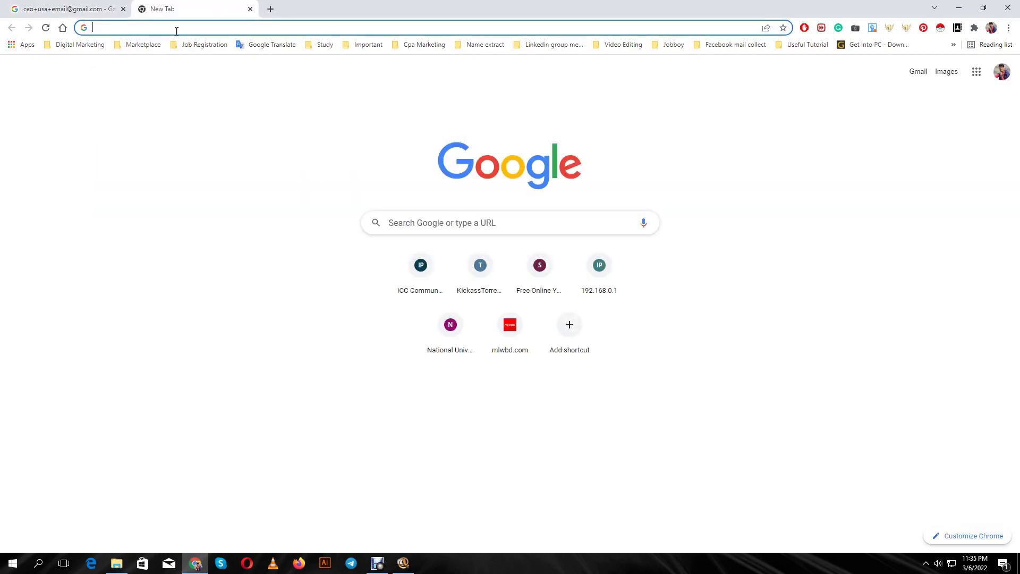
type("h")
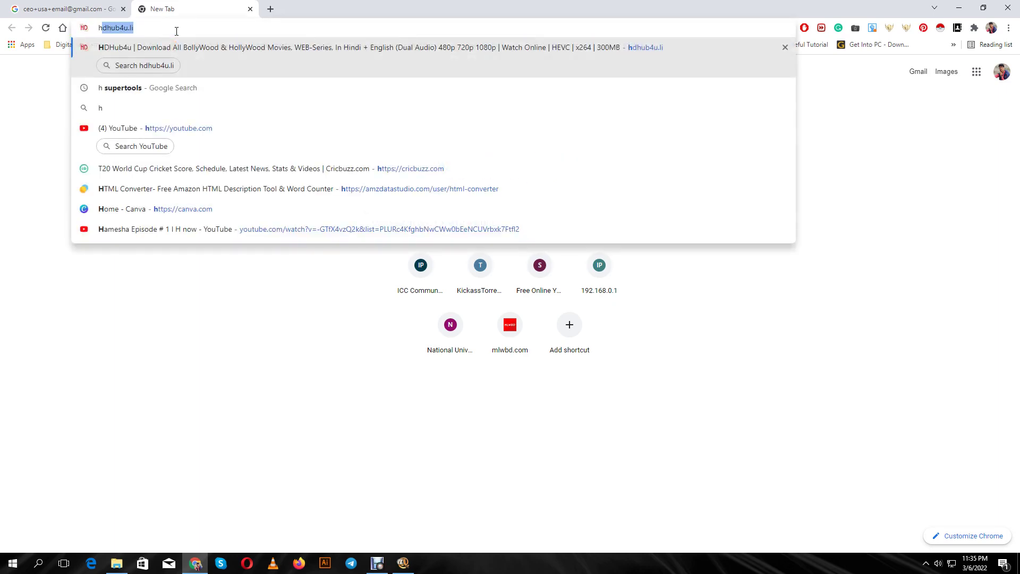
left_click(192, 89)
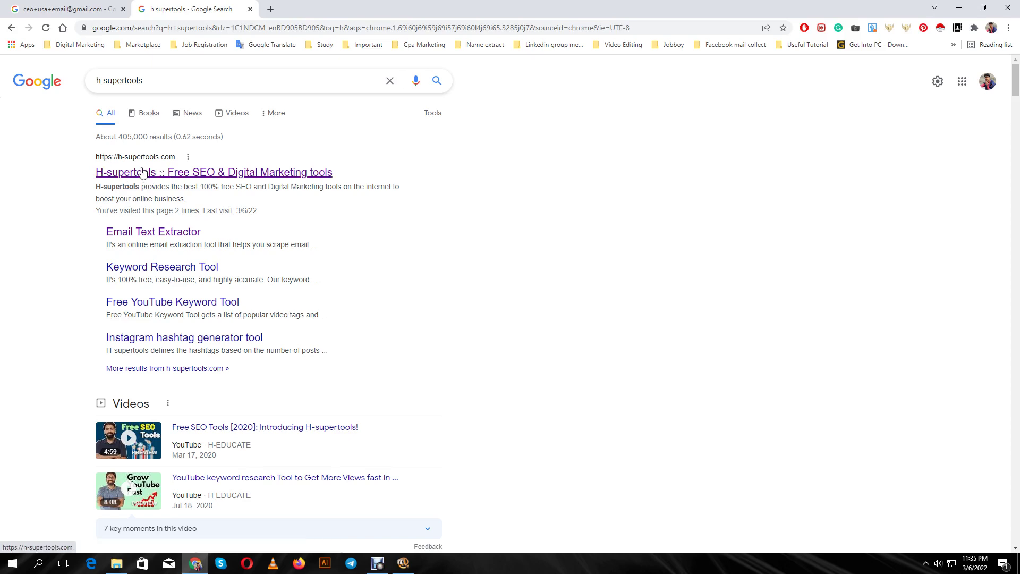
left_click(142, 173)
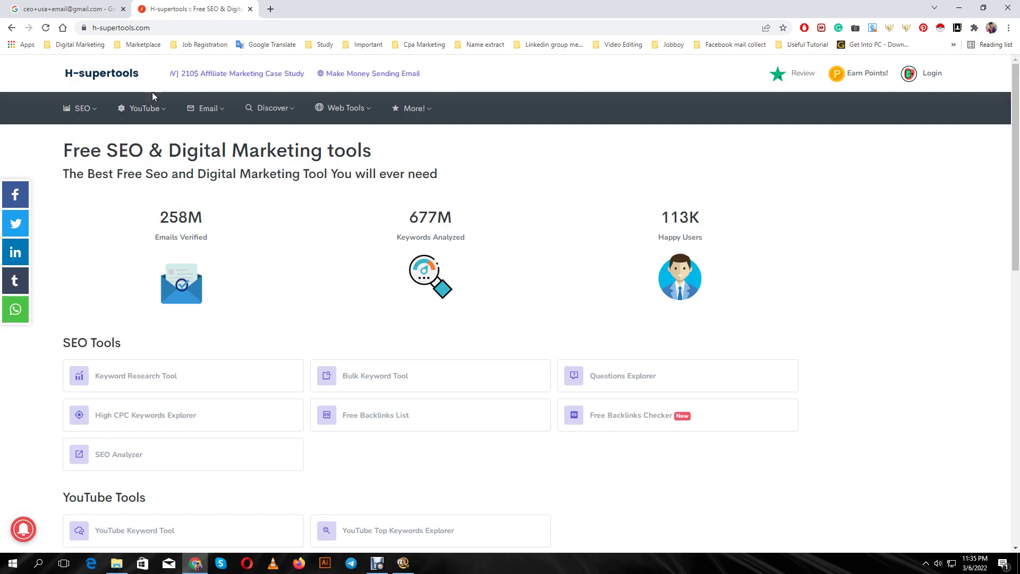
Open the Bulk Email Validation tool from the H-supertools Email menu
left_click(162, 109)
left_click(209, 109)
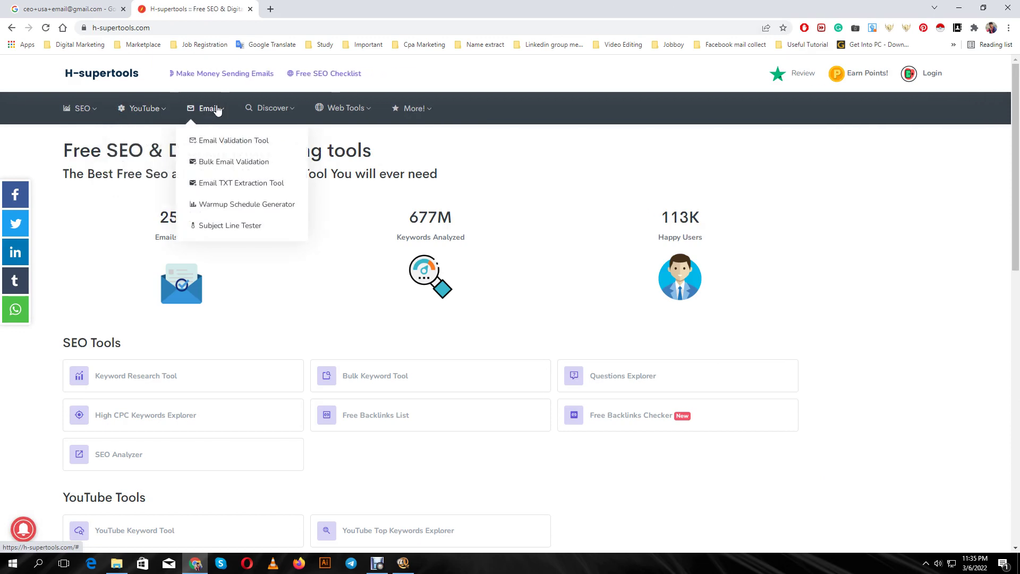
left_click(214, 113)
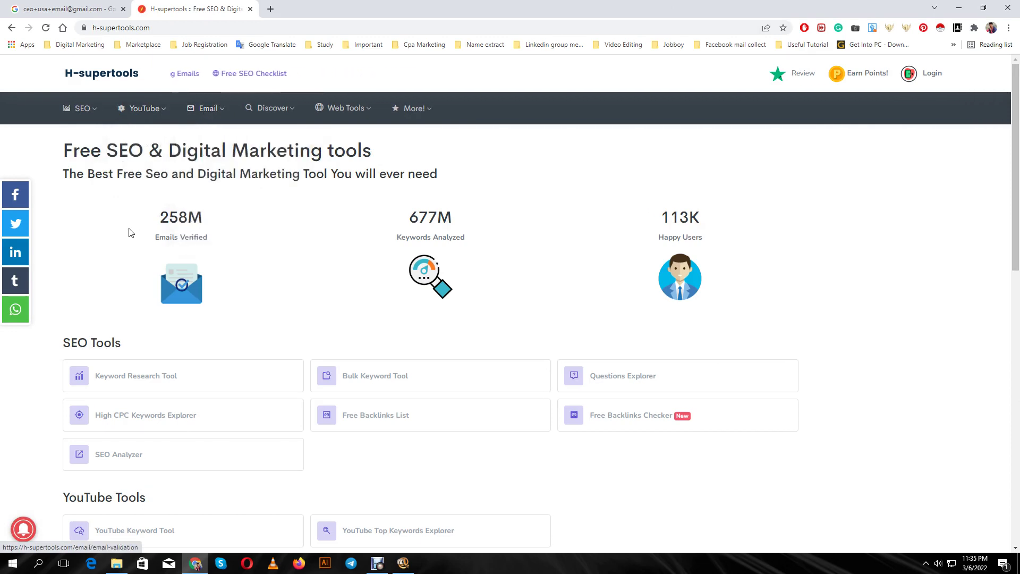
left_click(215, 113)
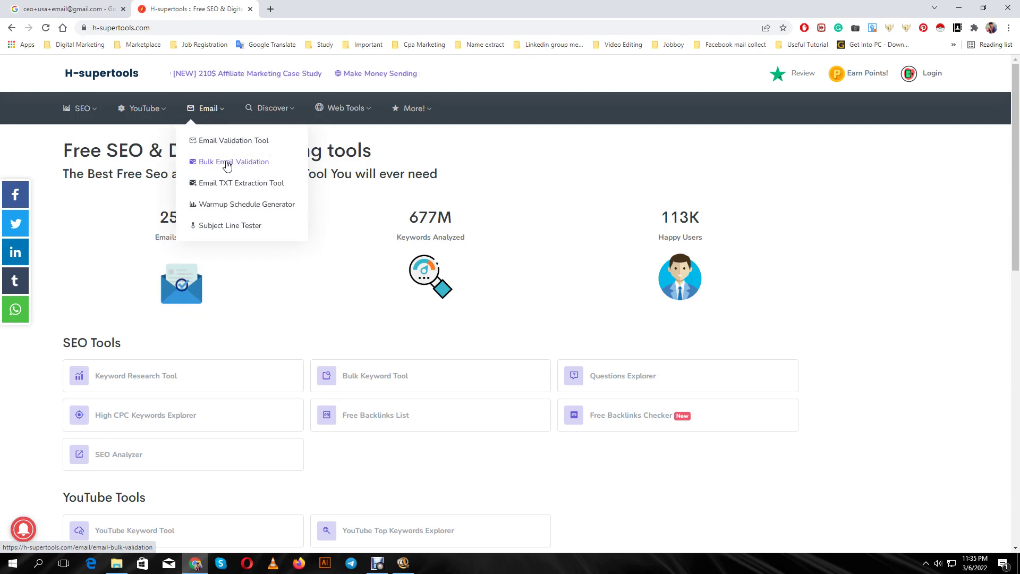
left_click(227, 166)
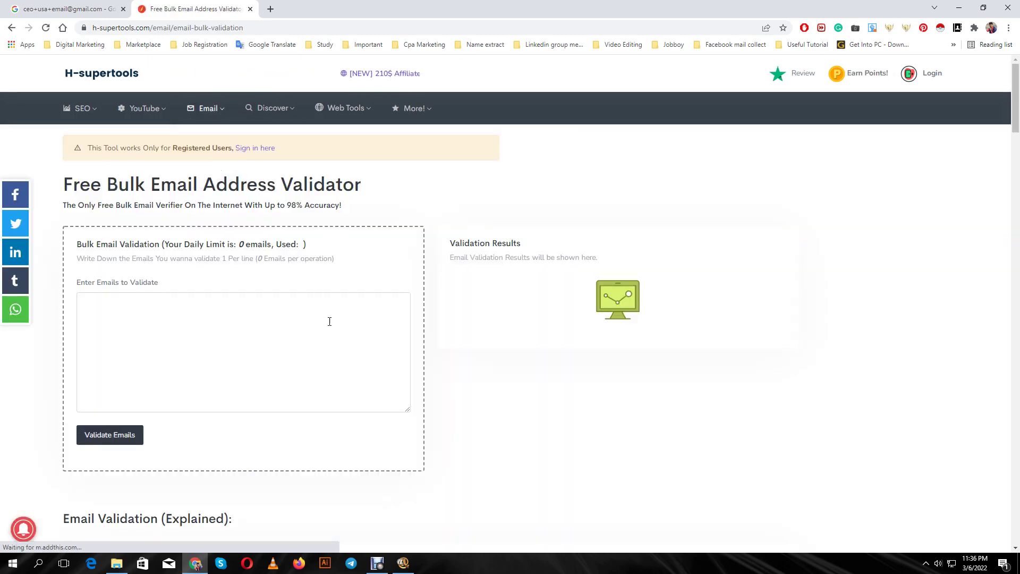
scroll(330, 319, "down", 1)
scroll(330, 321, "up", 1)
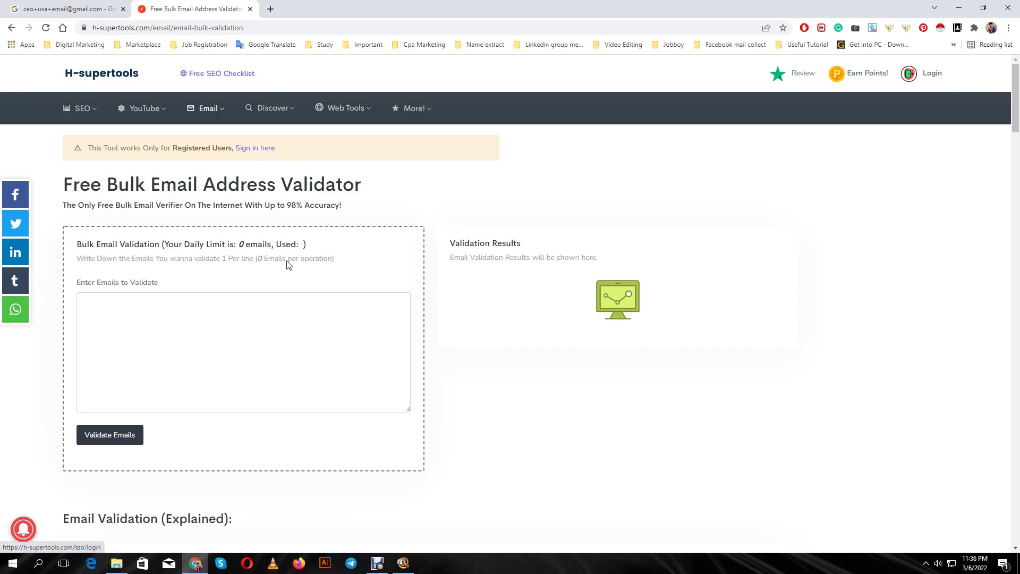
Follow the validator's sign-in prompt to the Sign Up page, check the Chrome profile, and open a new tab
mouse_move(342, 107)
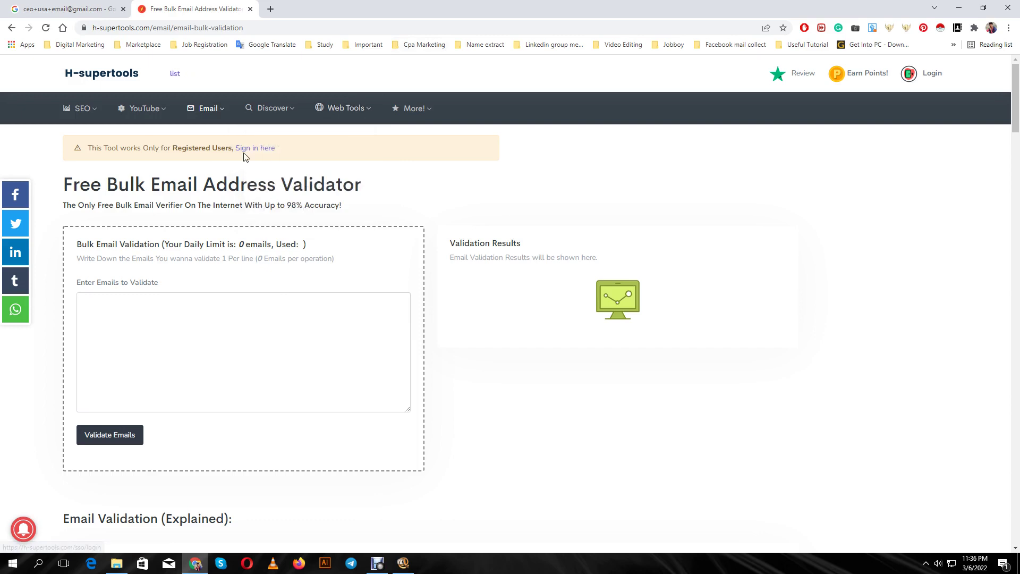
left_click(261, 150)
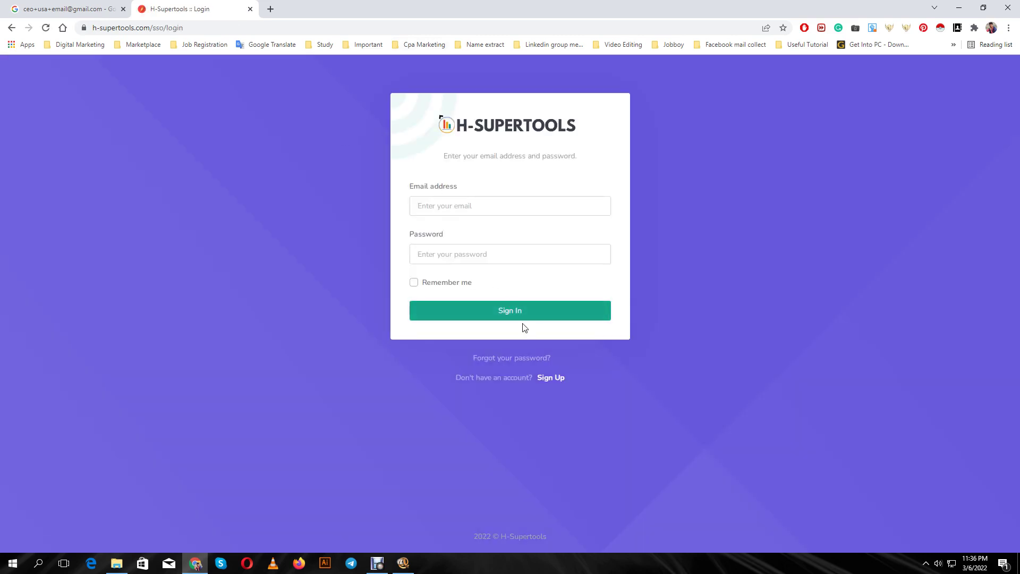
left_click(553, 378)
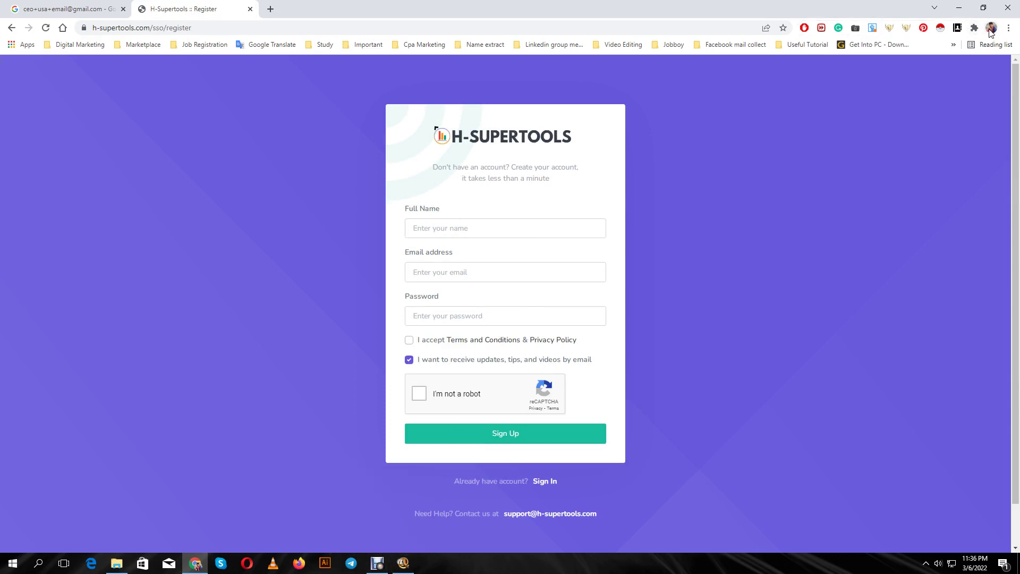
left_click(991, 28)
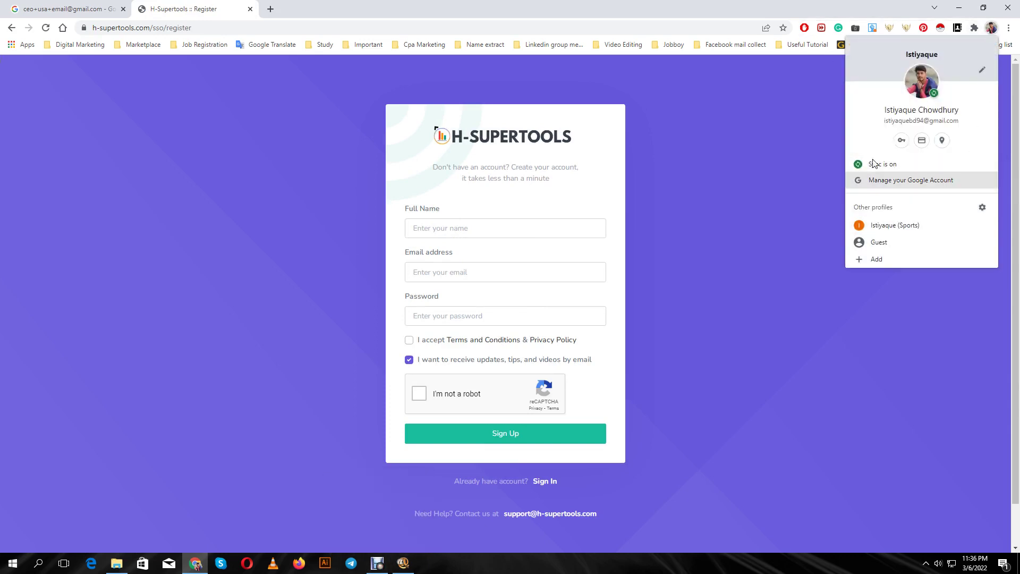
left_click(271, 9)
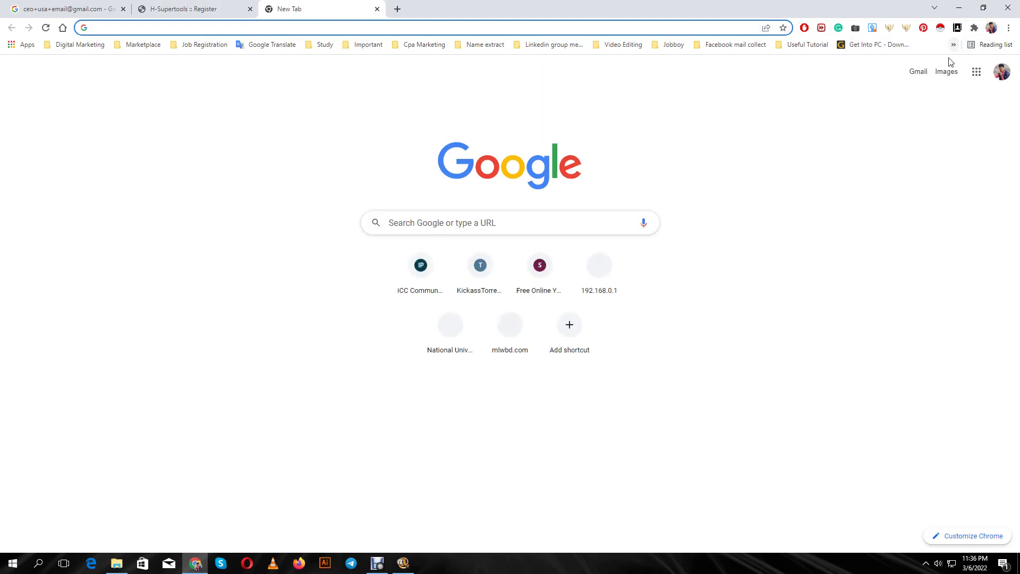
Switch Gmail to the second Google account, select its e-mail address, and return to the Register tab
left_click(918, 71)
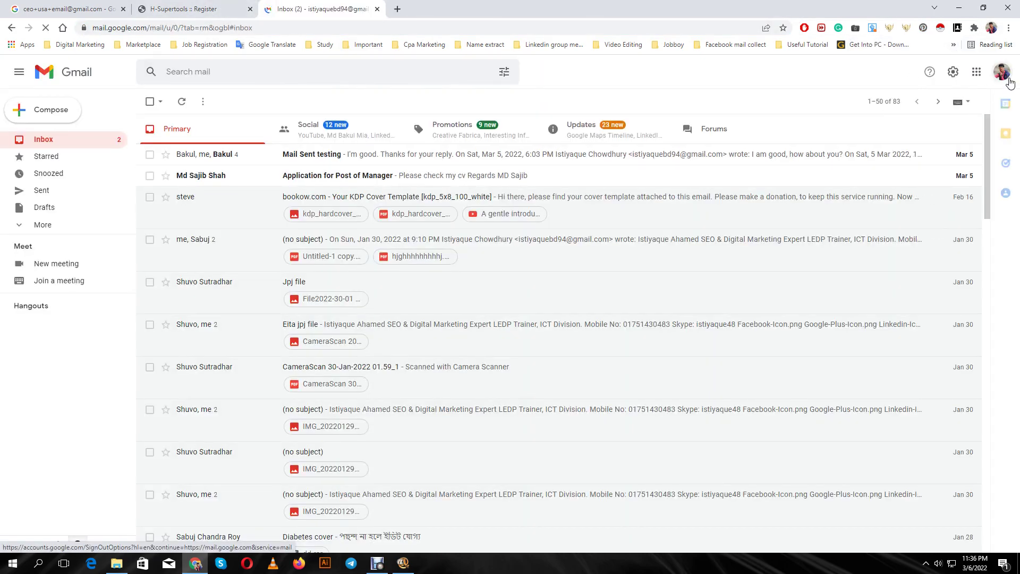
left_click(1002, 73)
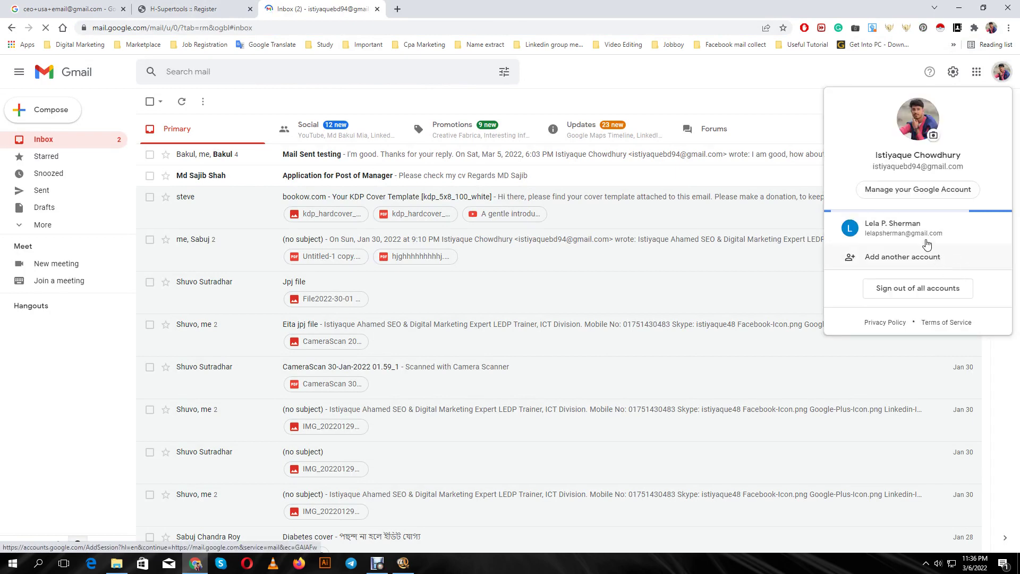
left_click(927, 237)
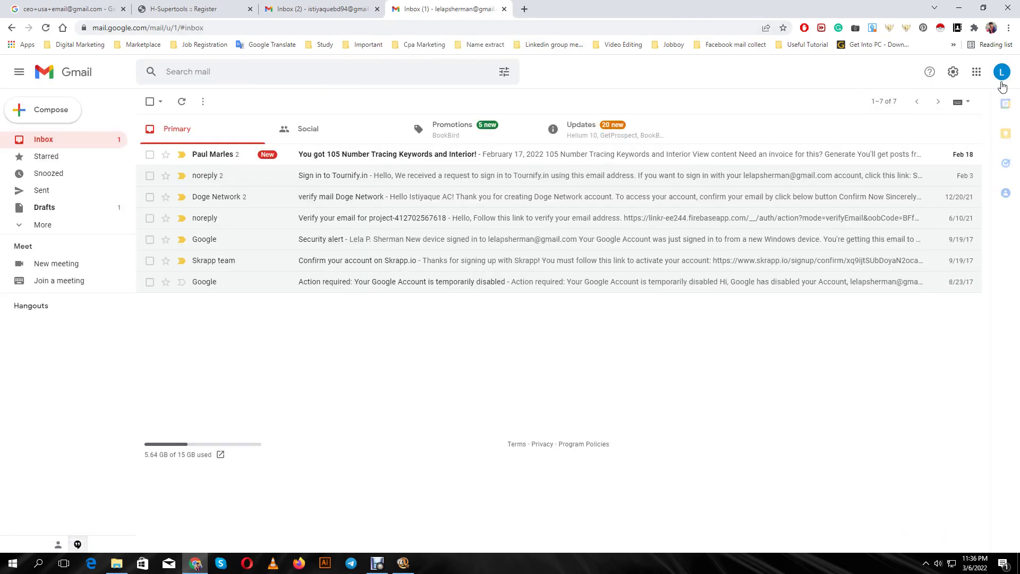
left_click(1001, 72)
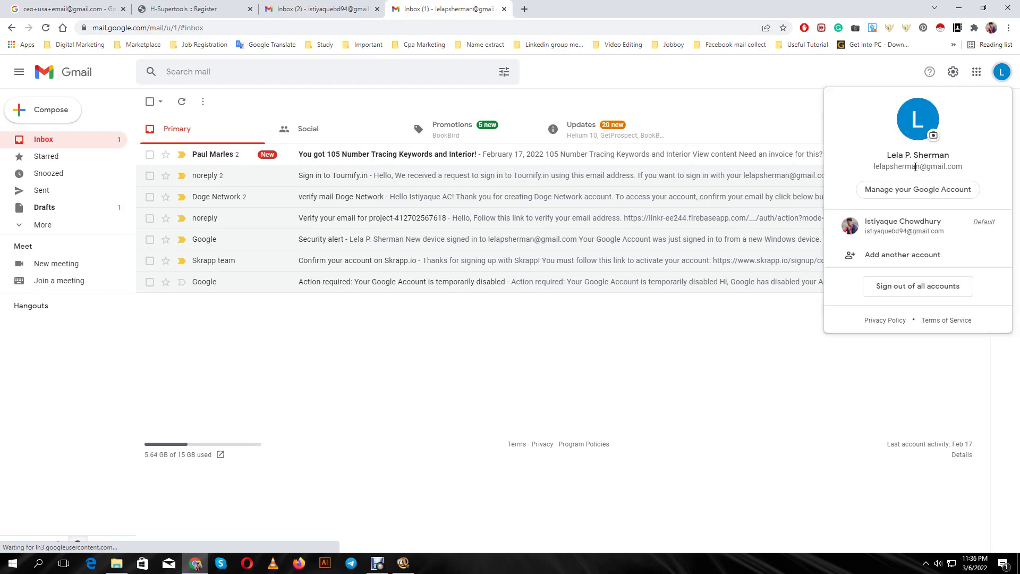
triple_click(916, 166)
key("ctrl+c")
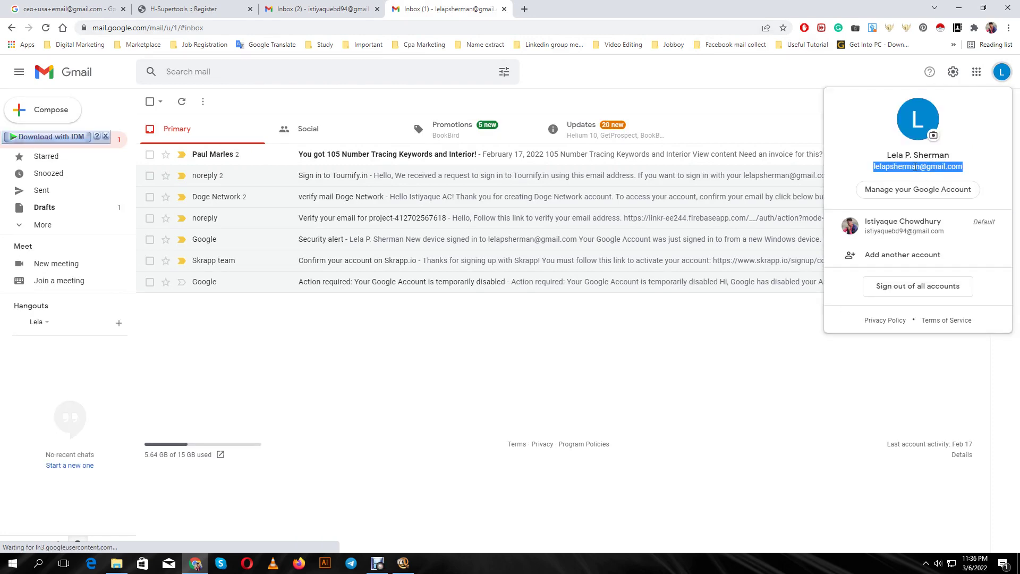
left_click(212, 6)
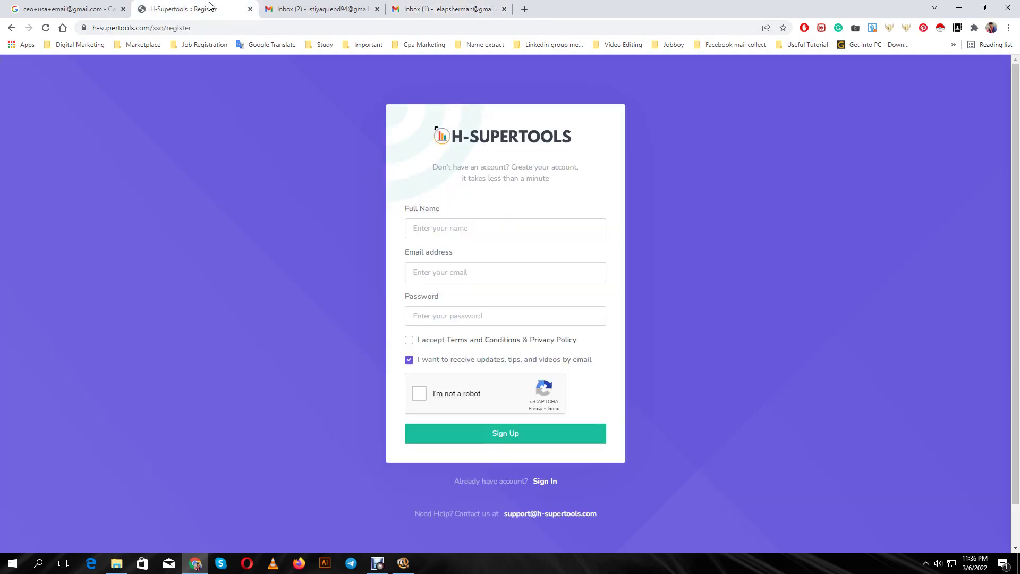
Paste the copied address into Email, type a partial name and a password, and accept the Terms
left_click(447, 269)
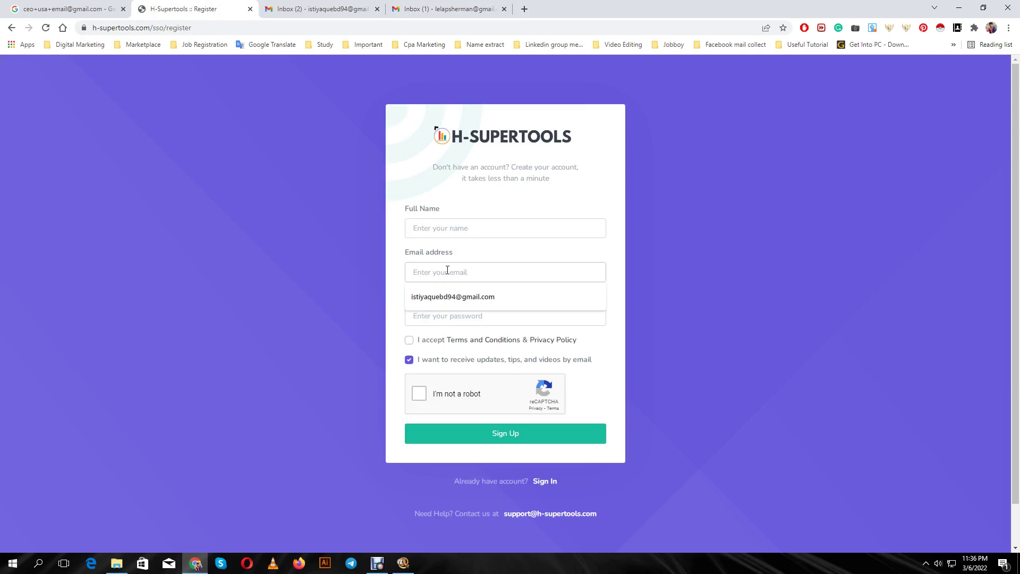
key("ctrl+v")
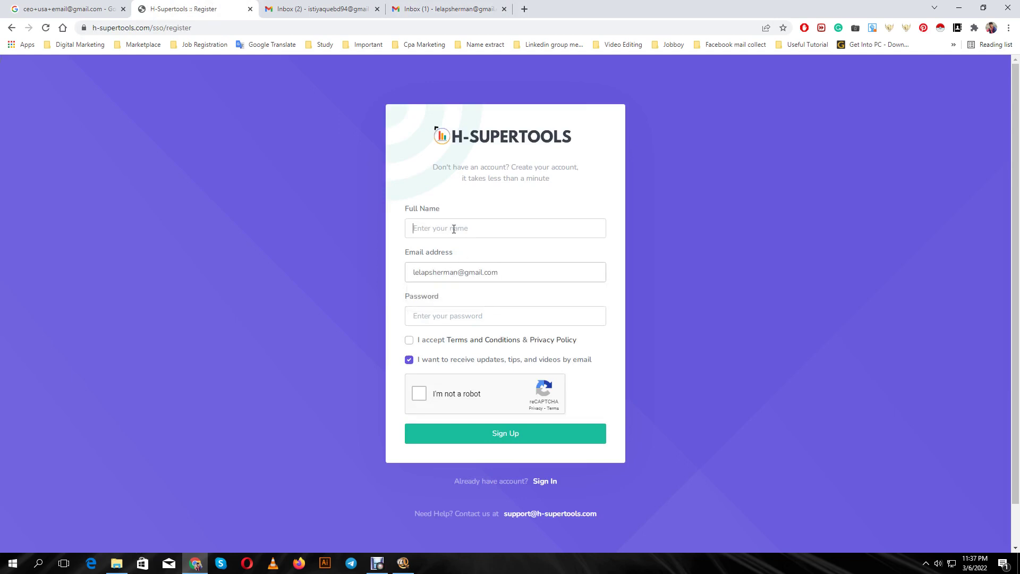
type("Isti")
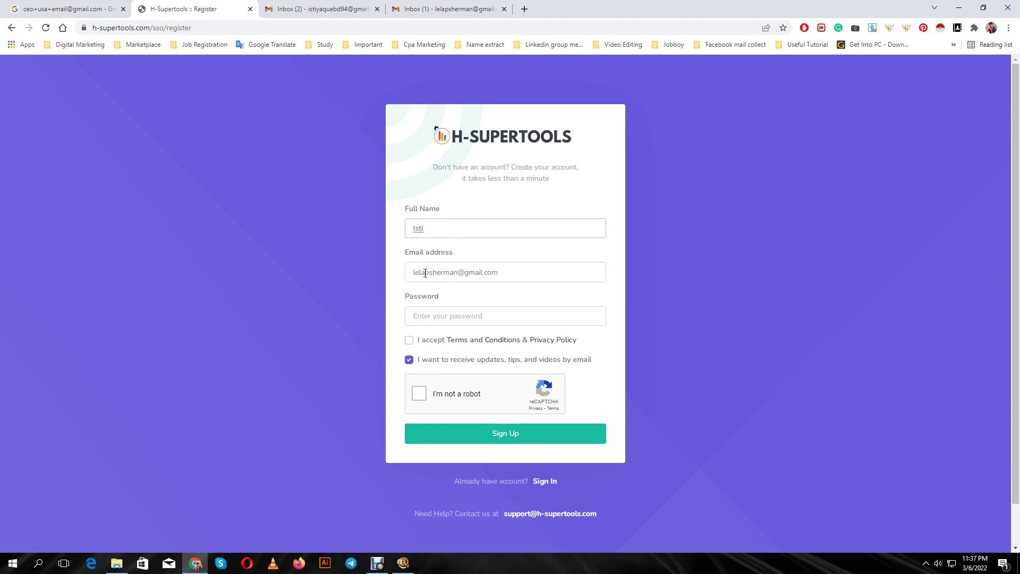
left_click(454, 317)
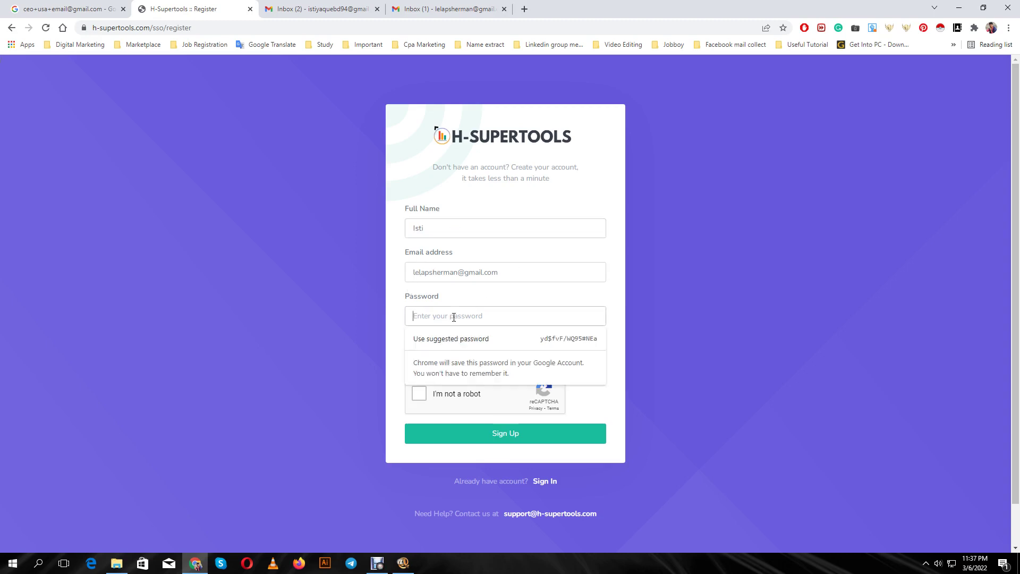
type("1234567")
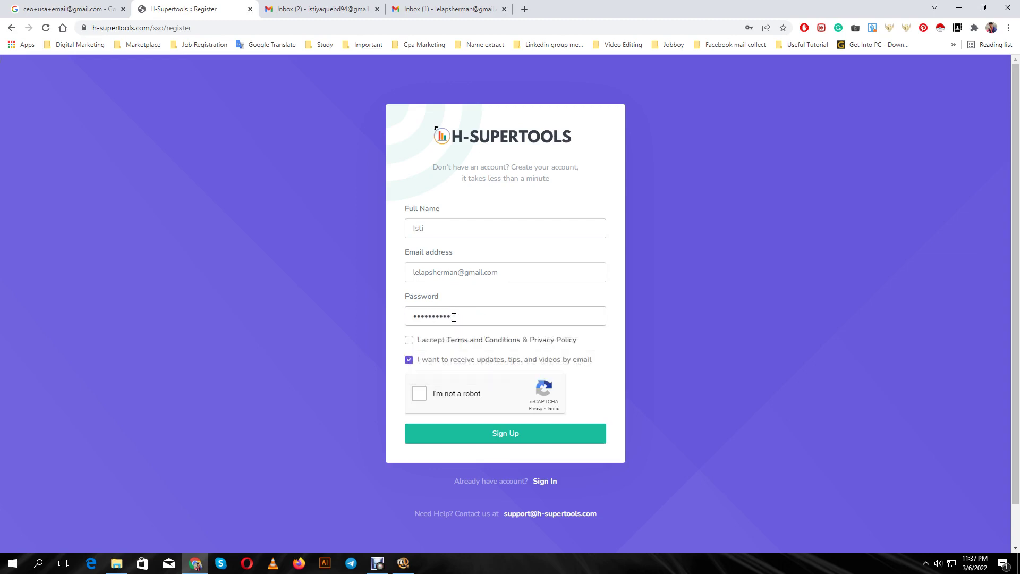
left_click(409, 341)
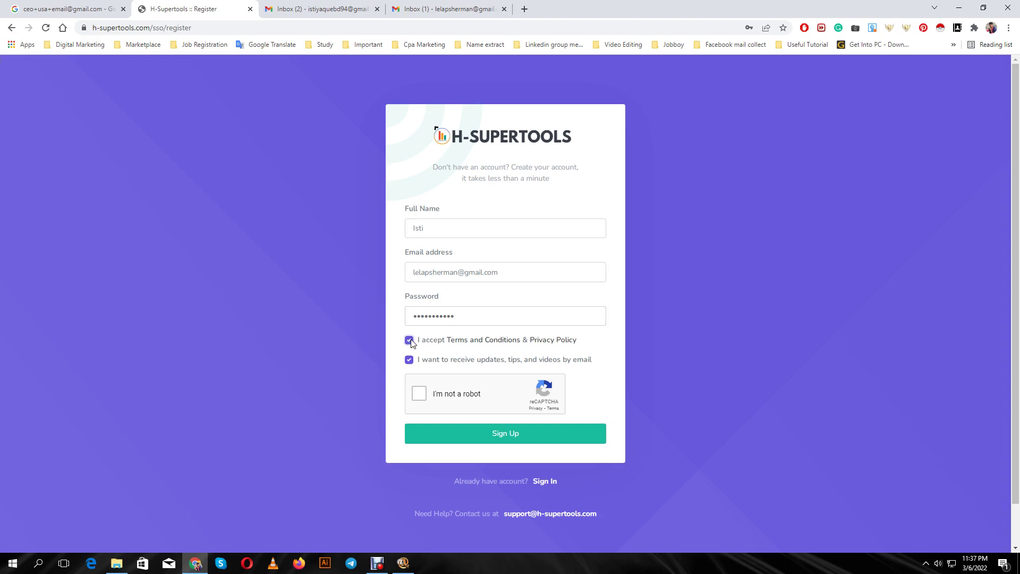
Complete the reCAPTCHA by selecting the three hill images and verifying
left_click(419, 395)
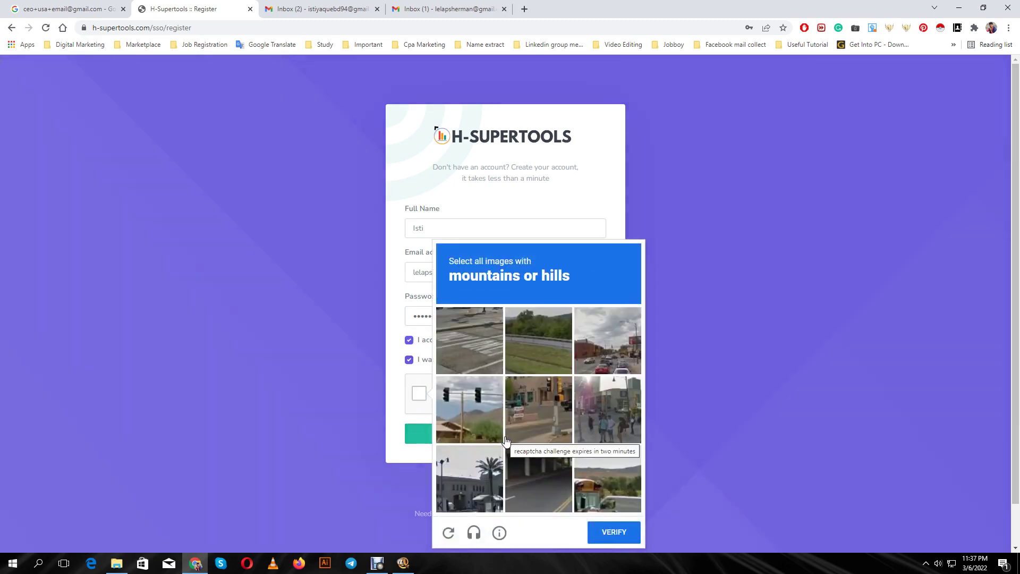
scroll(564, 362, "down", 1)
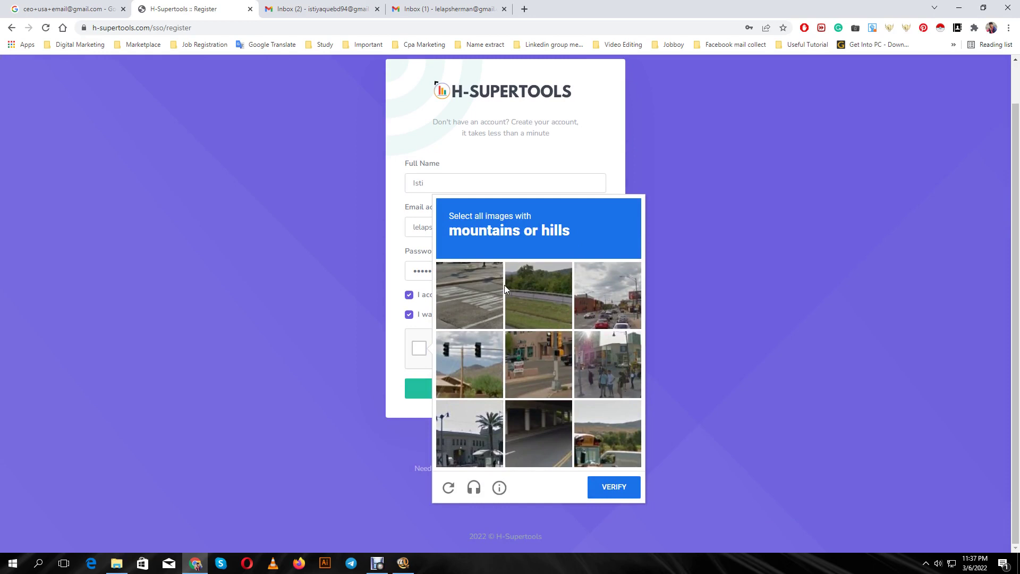
left_click(549, 285)
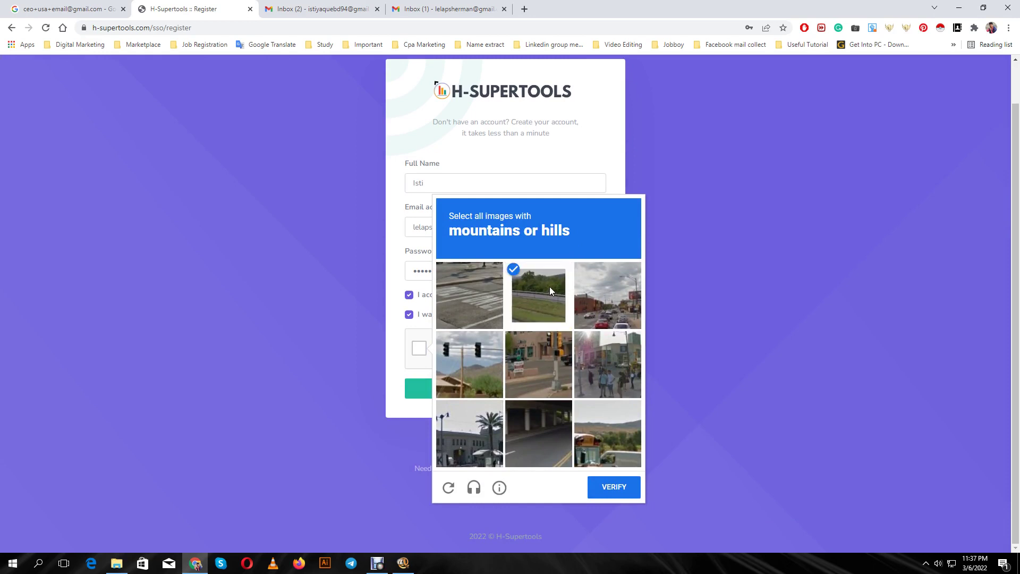
left_click(611, 419)
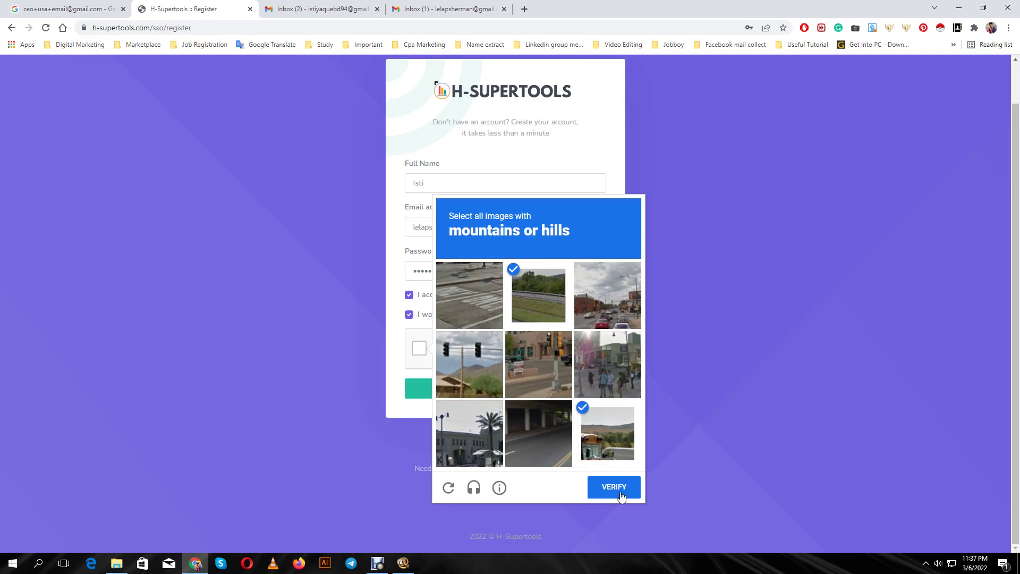
left_click(469, 365)
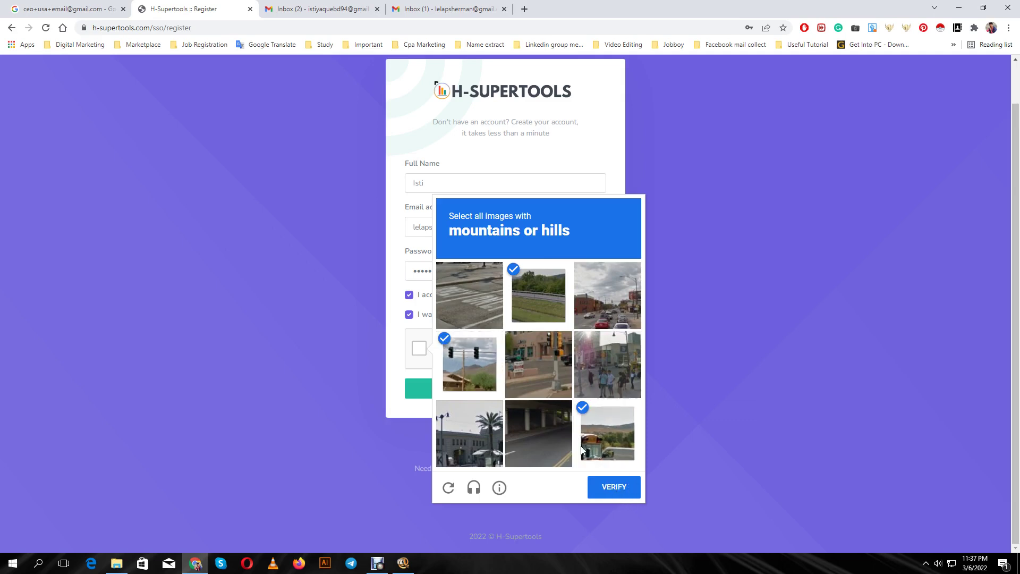
left_click(626, 489)
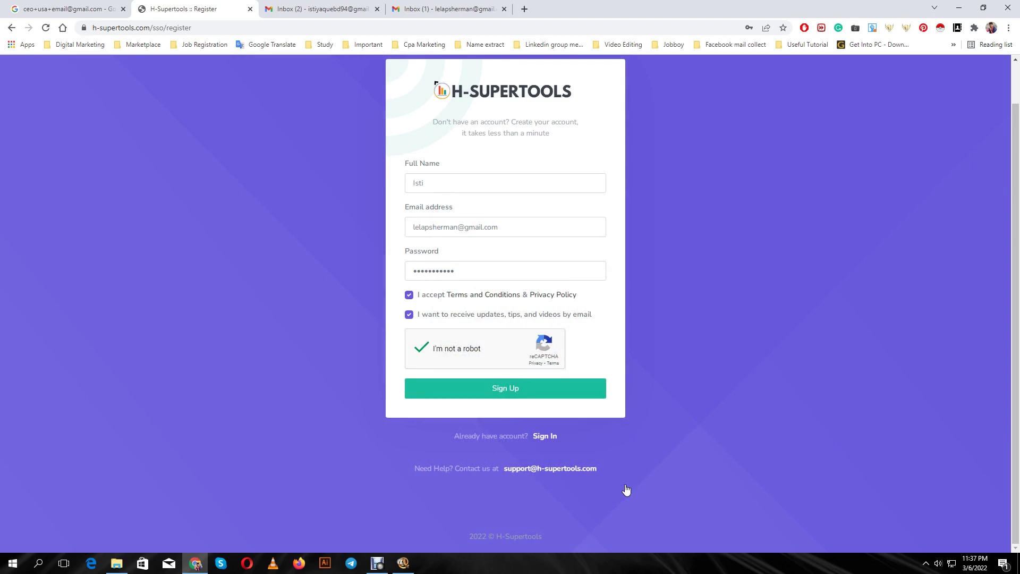
Finish the Full Name after the missing-field alert, redo the reCAPTCHA and submit Sign Up again
left_click(503, 390)
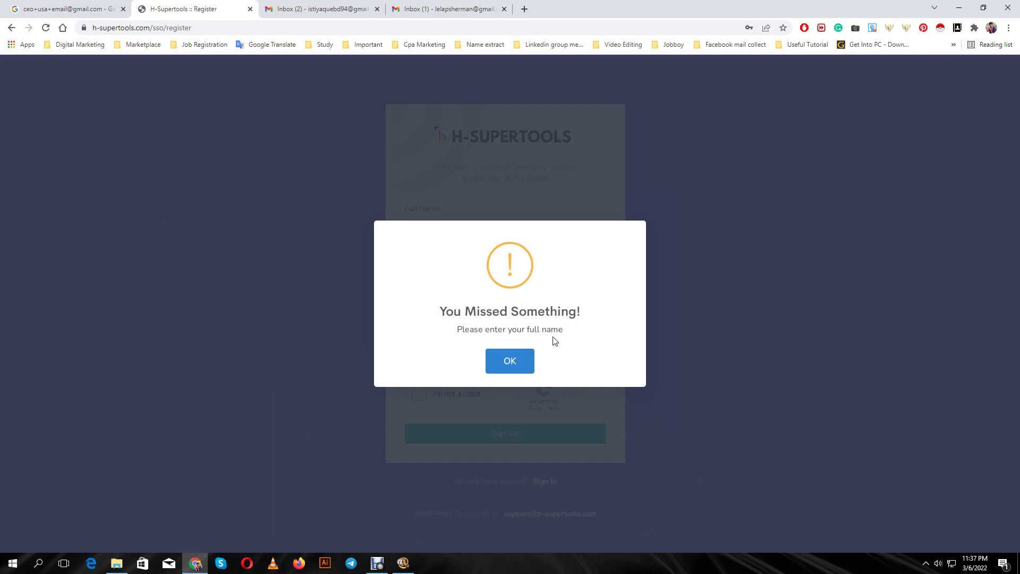
left_click(519, 362)
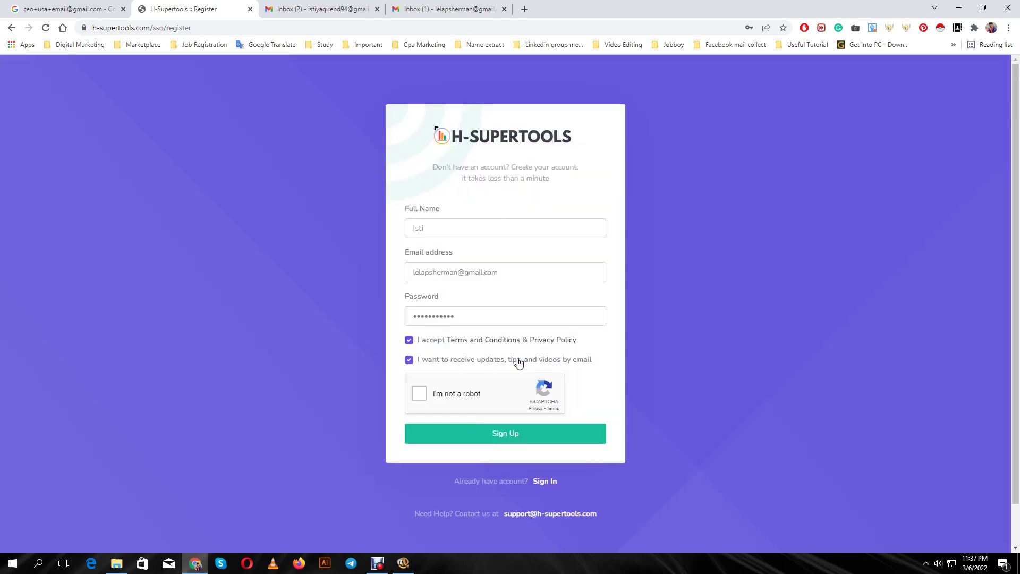
left_click(449, 228)
type("Isti AC")
left_click(419, 394)
left_click(512, 439)
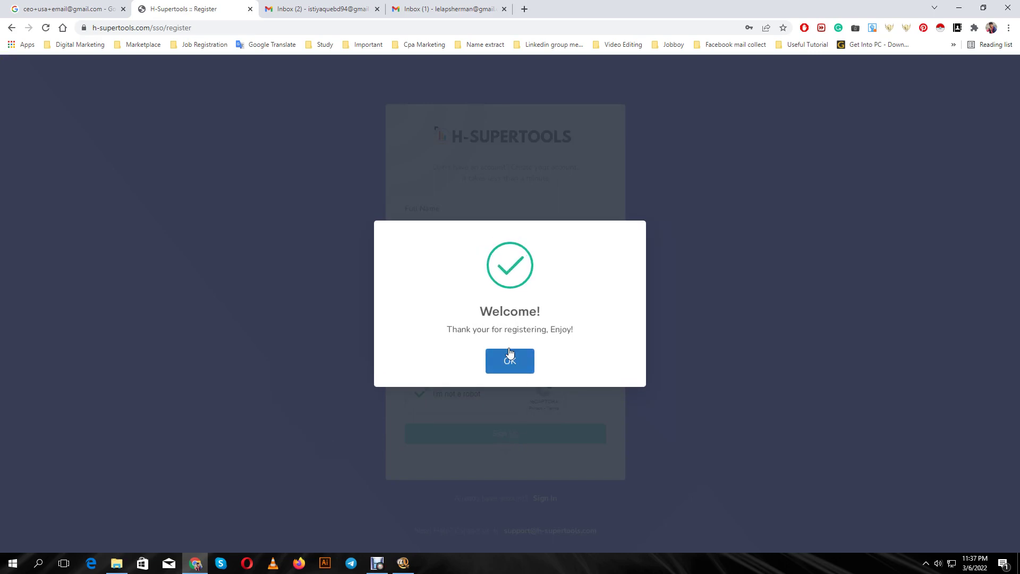
Close the Welcome dialog and open the Login form with the saved e-mail filled in
left_click(532, 351)
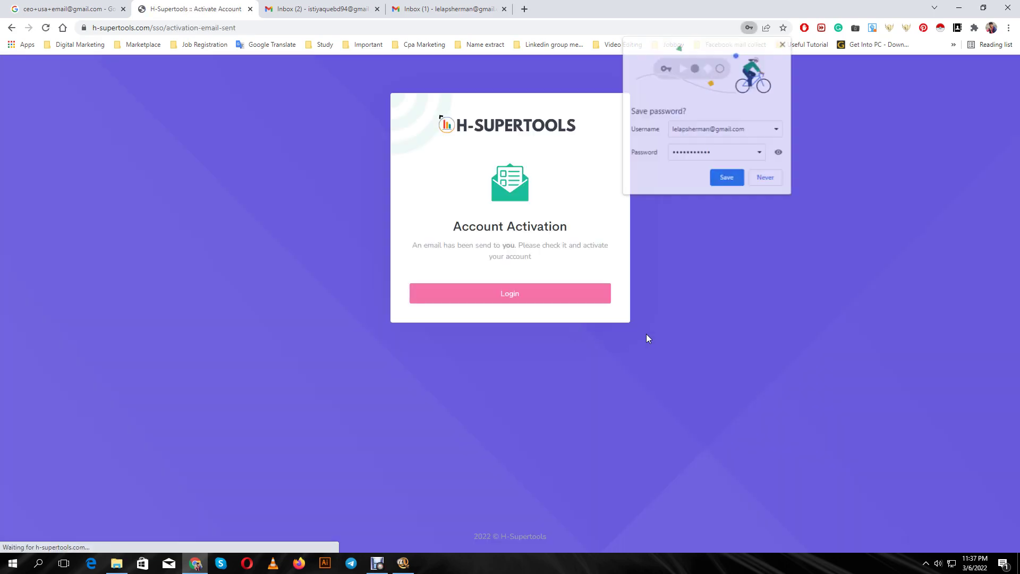
left_click(522, 297)
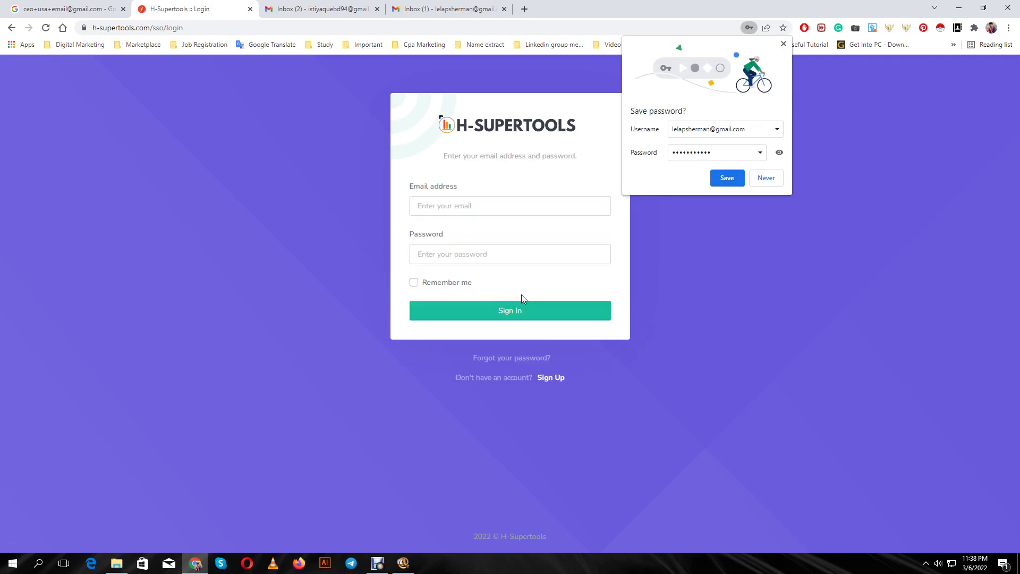
left_click(442, 209)
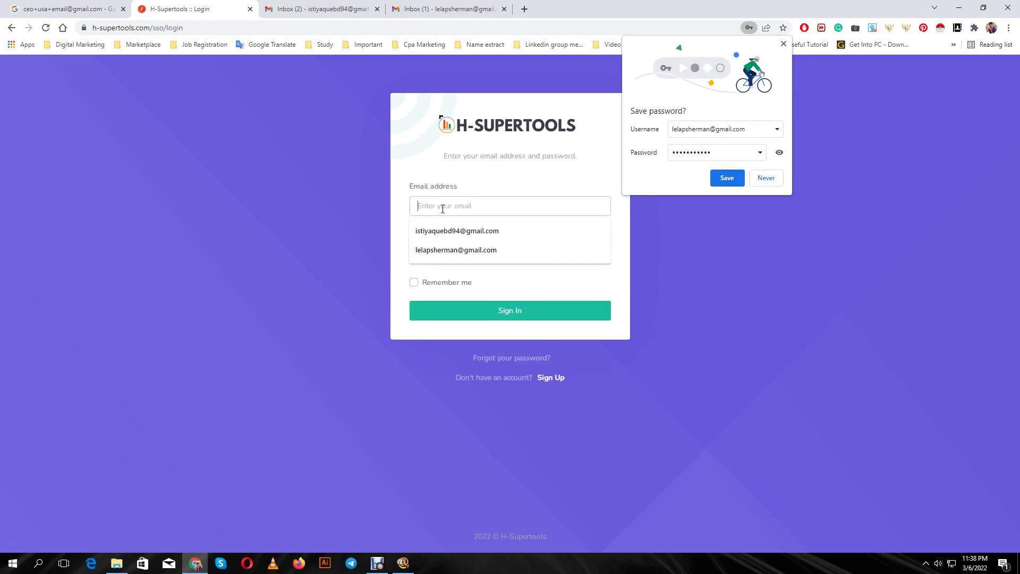
left_click(449, 255)
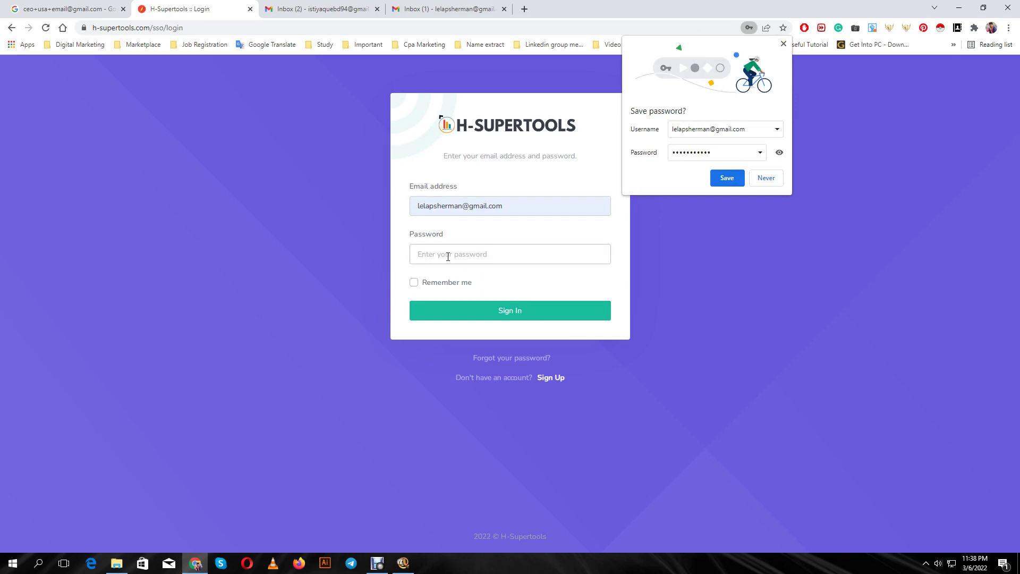
Try logging in with the account password and dismiss the authentication-failed message
type("••••")
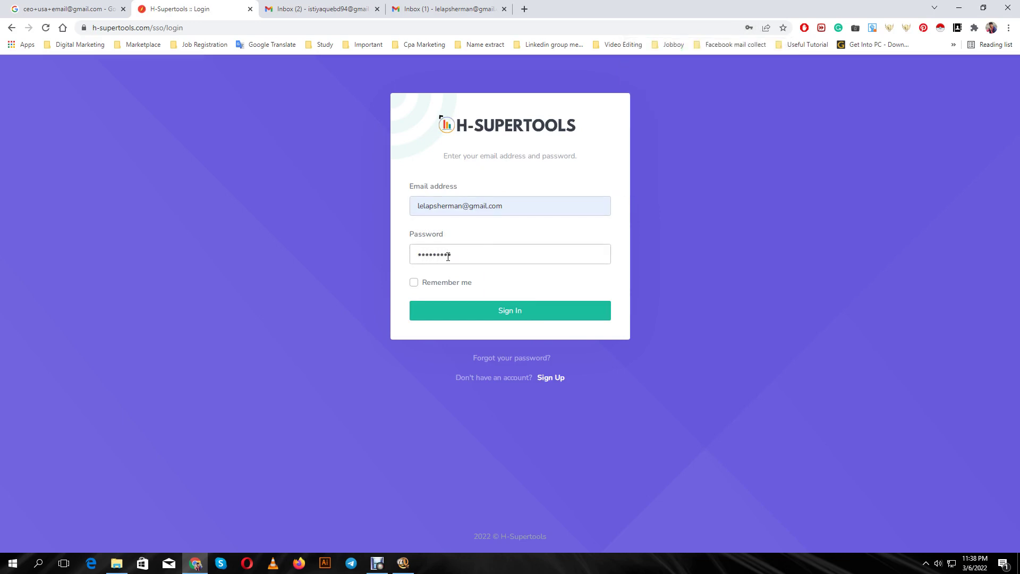
left_click(514, 313)
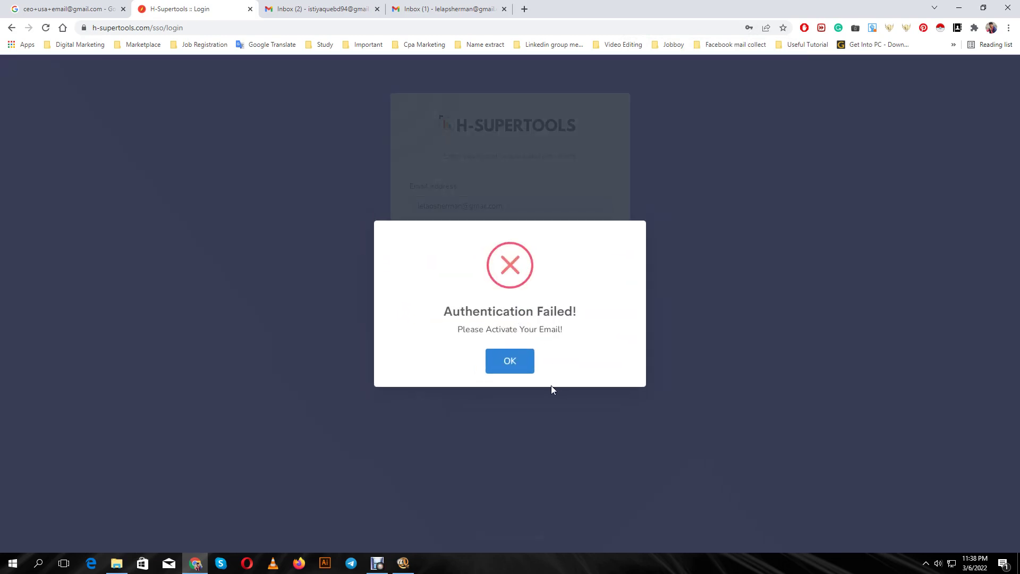
left_click(526, 367)
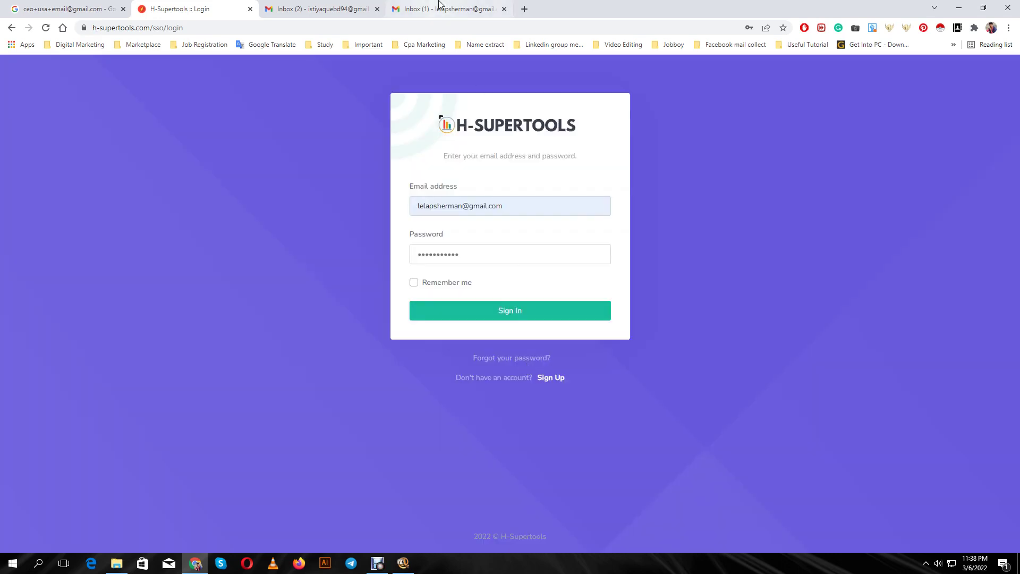
Open the H-Supertools confirmation e-mail under Gmail's Updates and follow its activation link
left_click(445, 9)
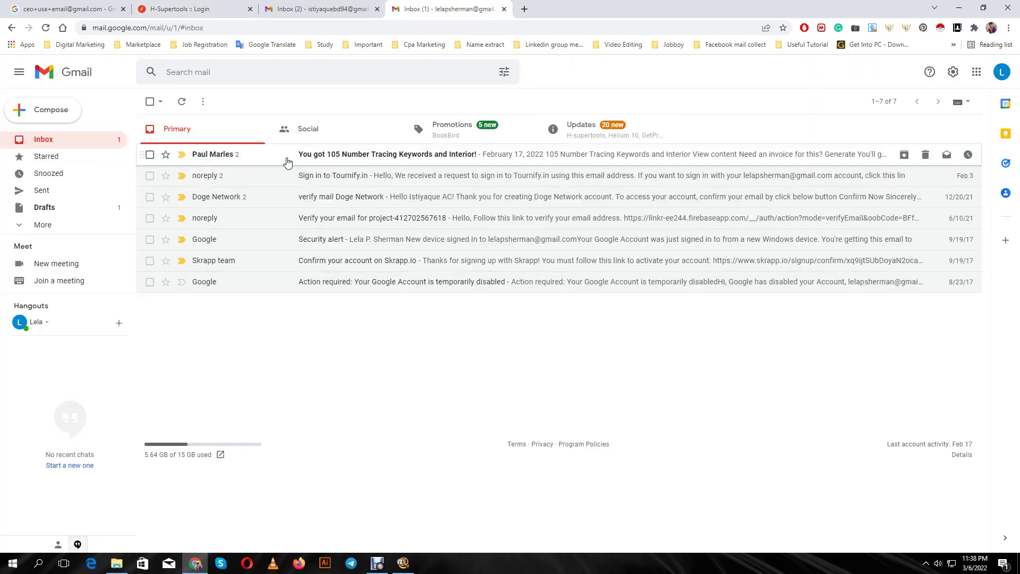
left_click(583, 139)
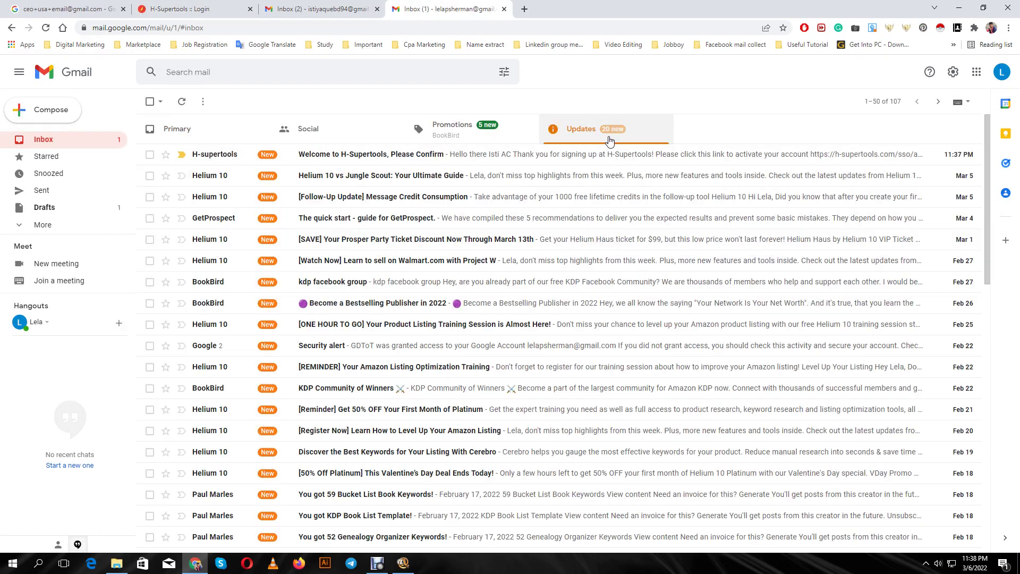
left_click(394, 156)
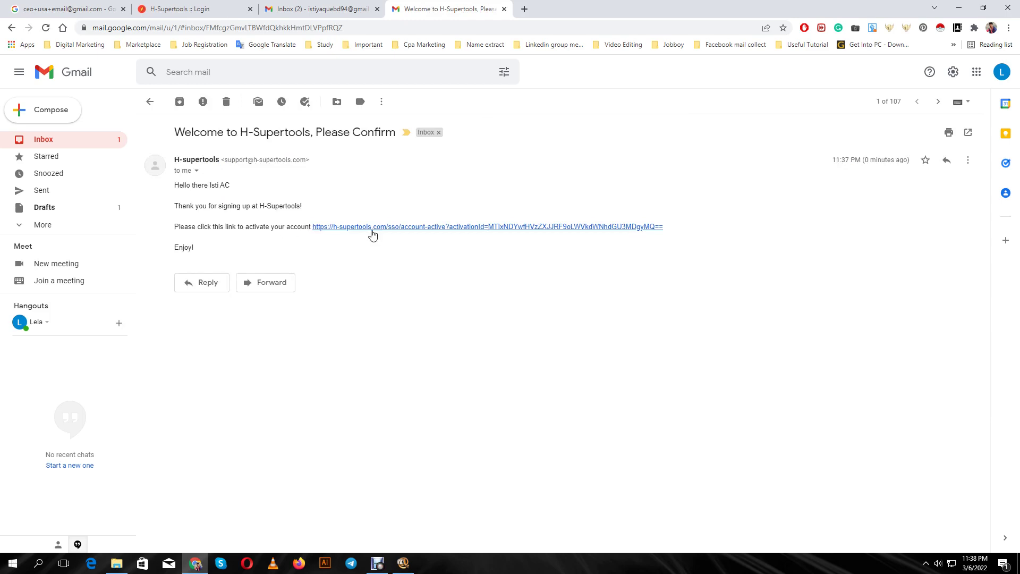
left_click(450, 230)
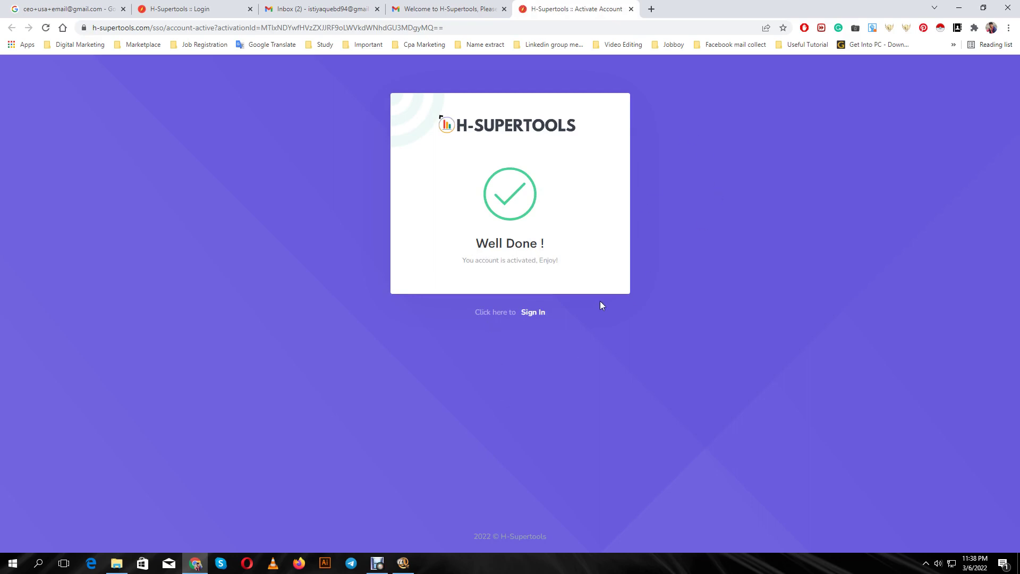
Sign in to H-Supertools with the saved e-mail and password, and acknowledge the success message
left_click(533, 313)
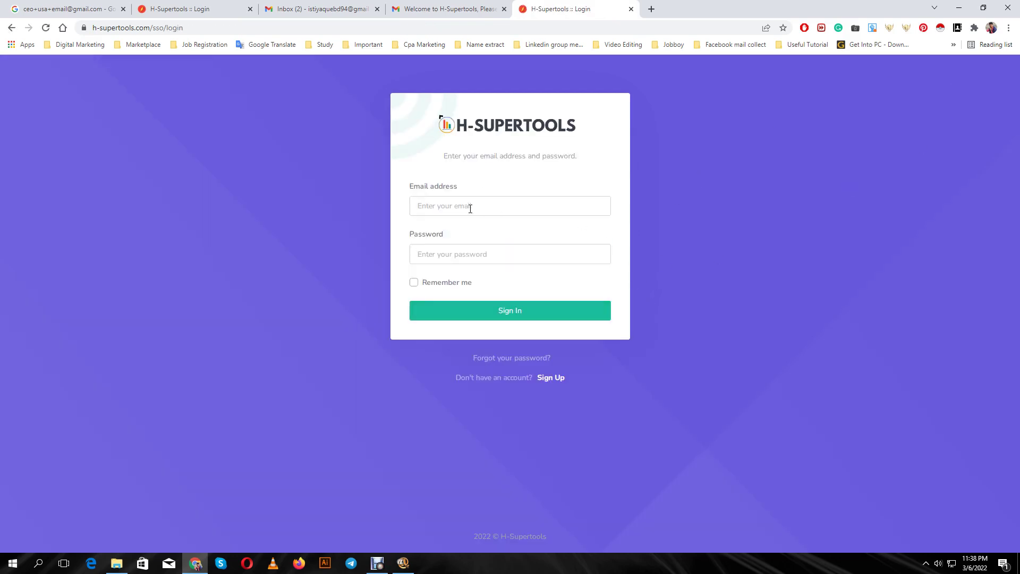
left_click(471, 209)
left_click(462, 256)
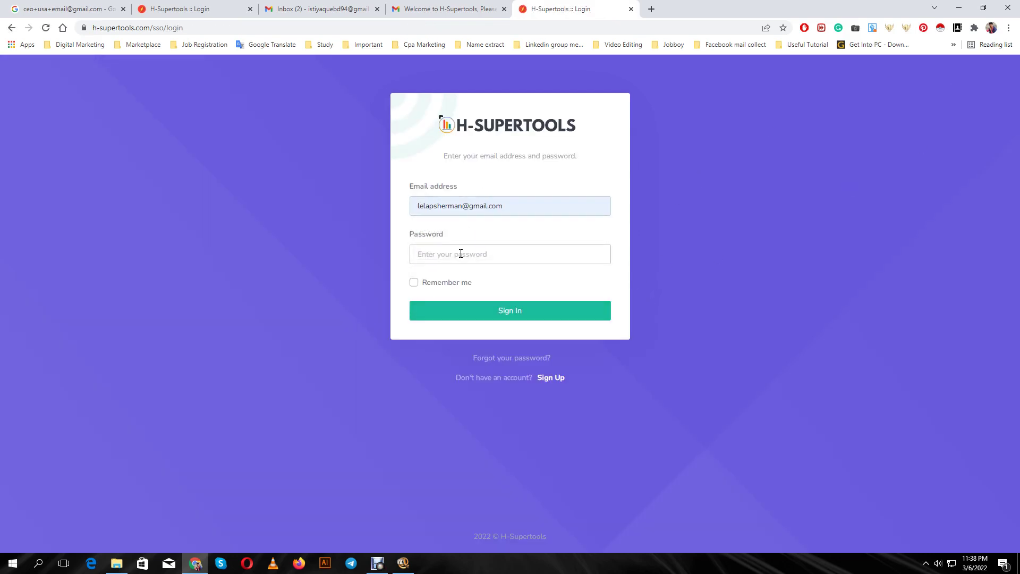
type("••")
key("Return")
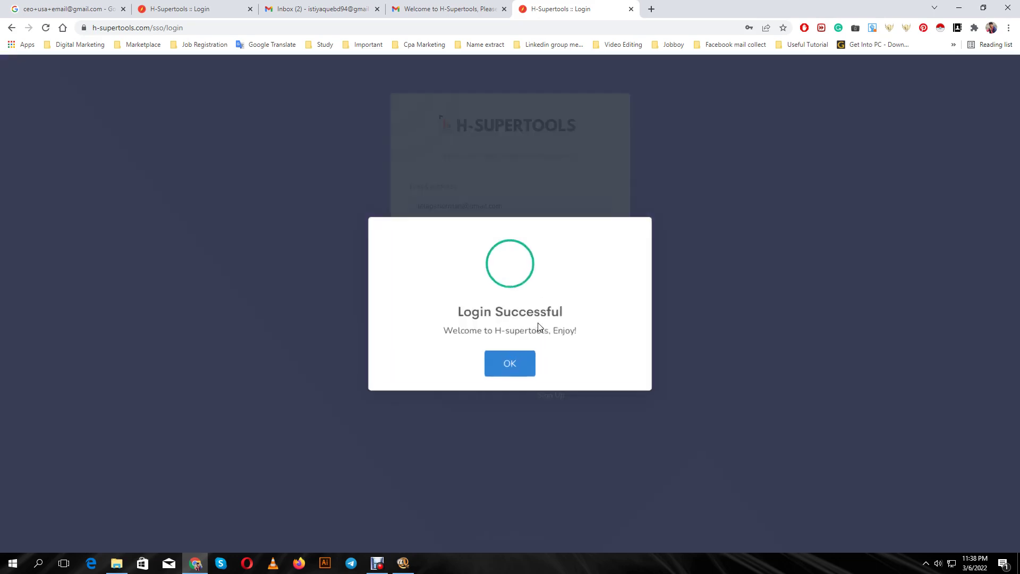
left_click(525, 366)
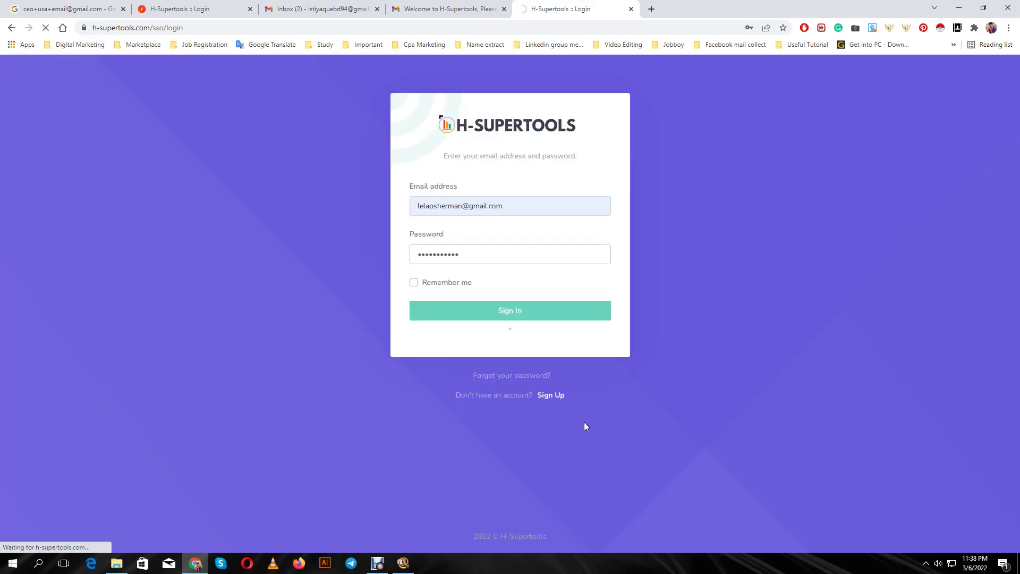
Close the spare login and inbox tabs, decline saving the password, and open Bulk Email Validation
left_click(250, 9)
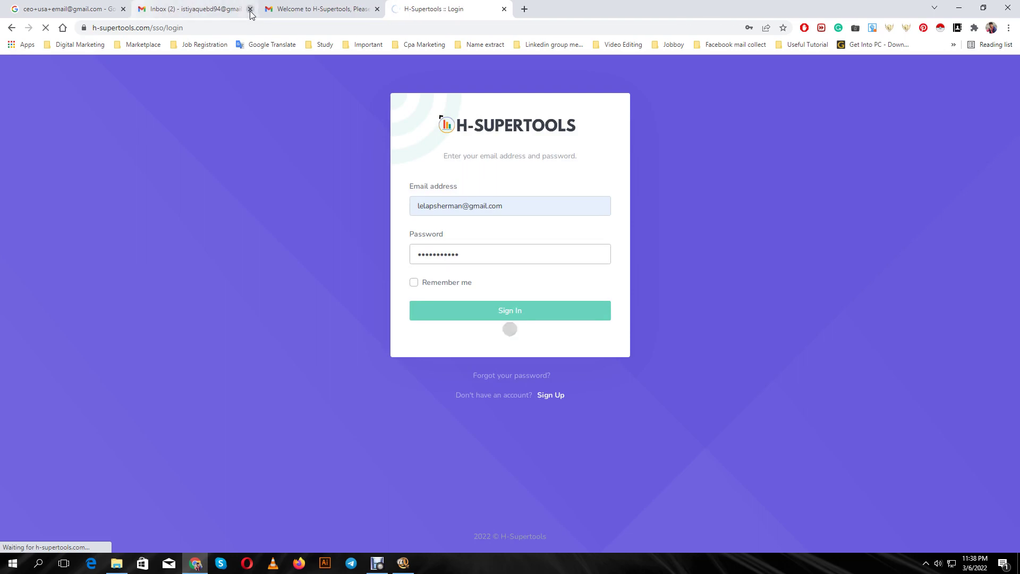
left_click(250, 9)
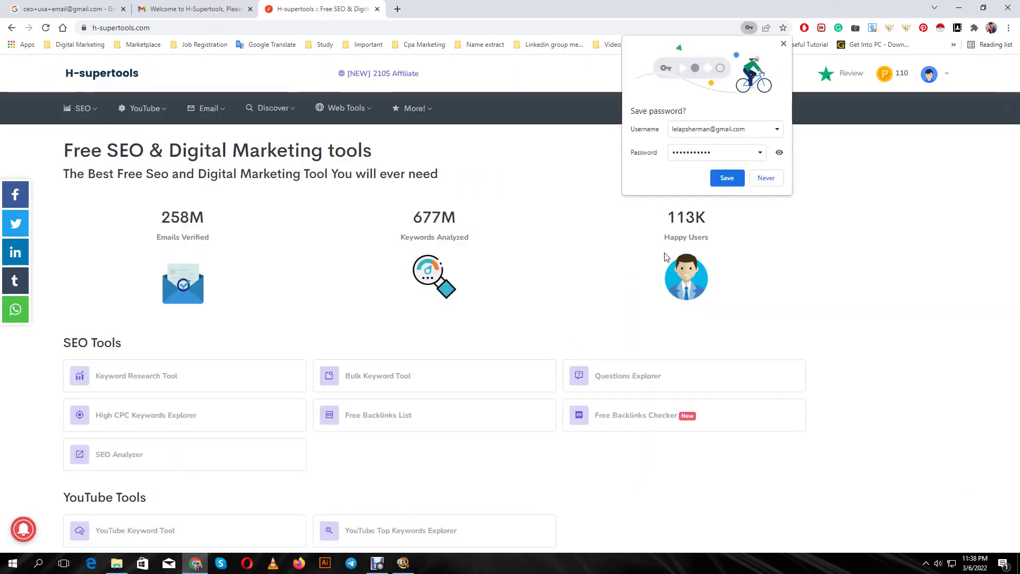
left_click(737, 181)
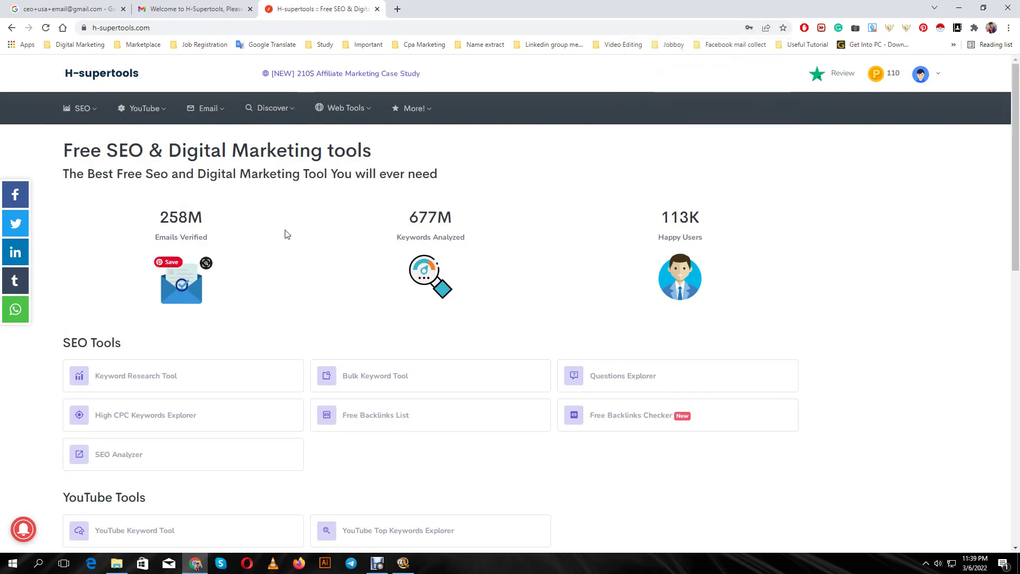
mouse_move(212, 109)
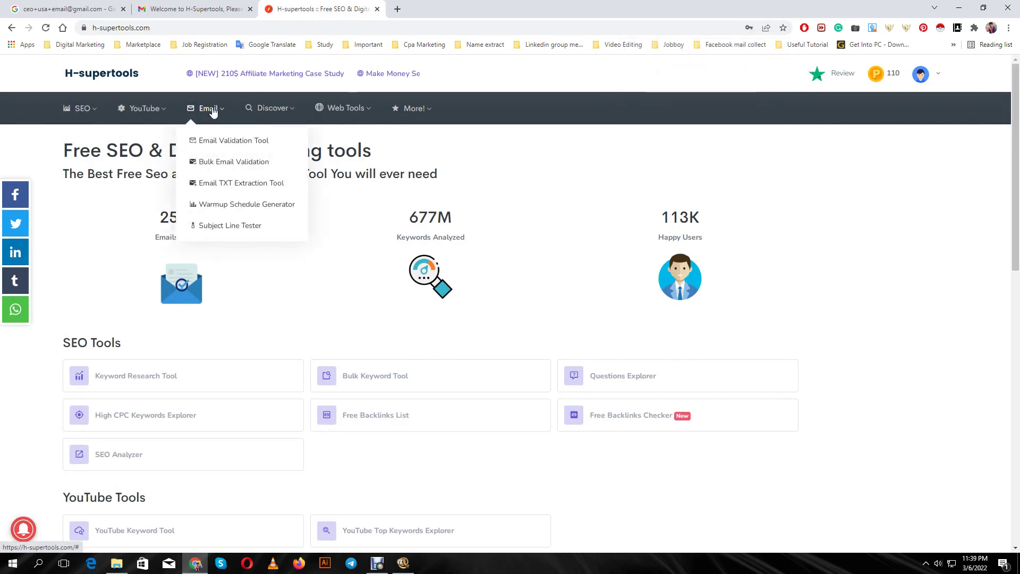
left_click(222, 166)
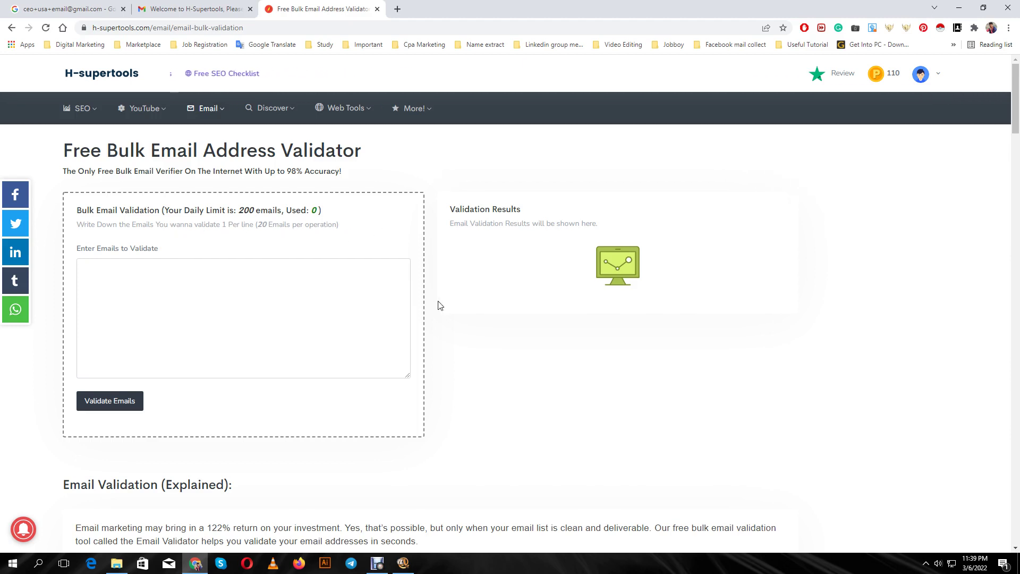
Copy all the email addresses from the export (1) list in Notepad
left_click(966, 10)
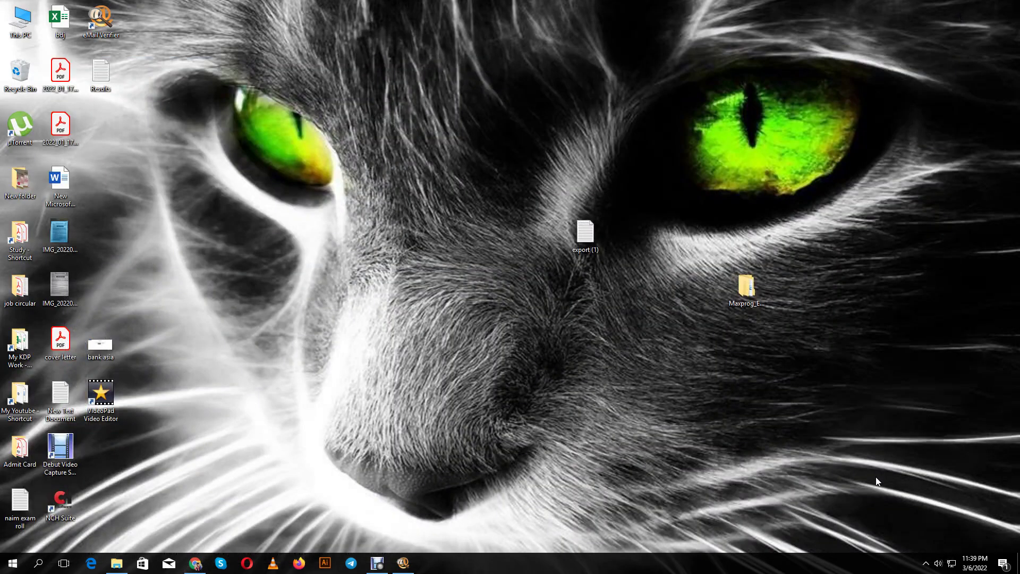
double_click(594, 239)
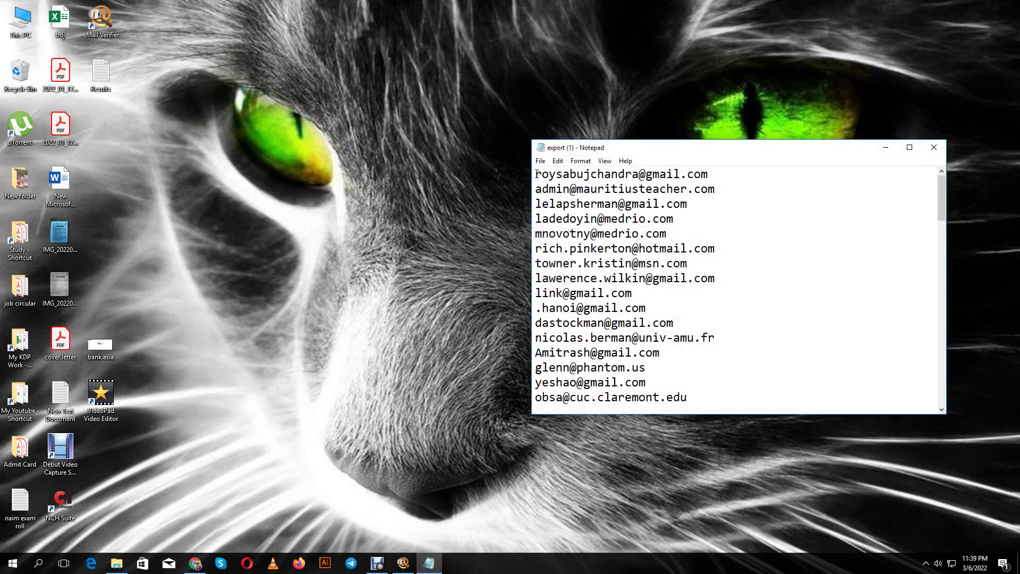
left_click_drag(537, 172, 694, 391)
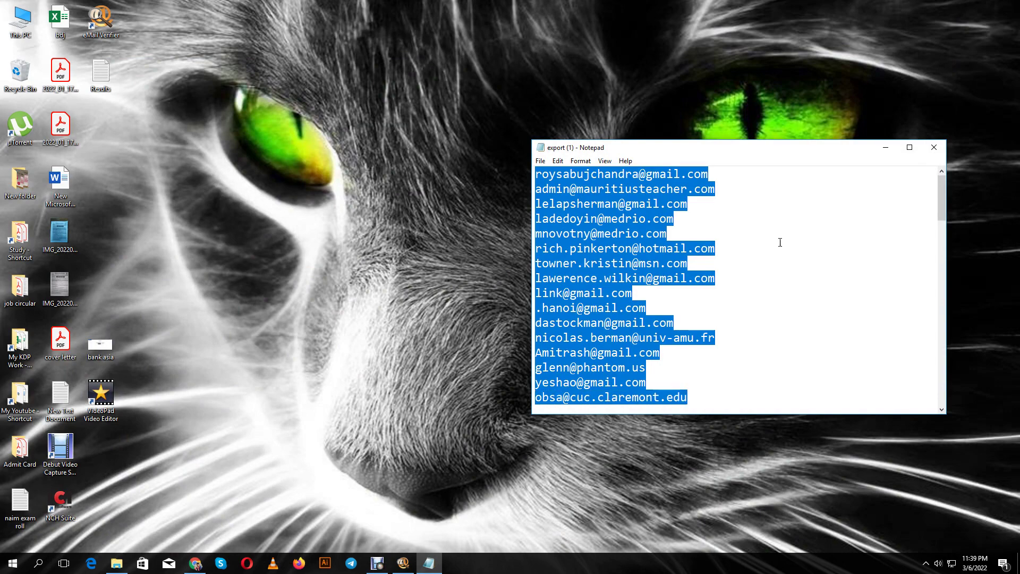
left_click(886, 147)
Paste the 16 addresses into the validator's emails box and start bulk validation
left_click(196, 564)
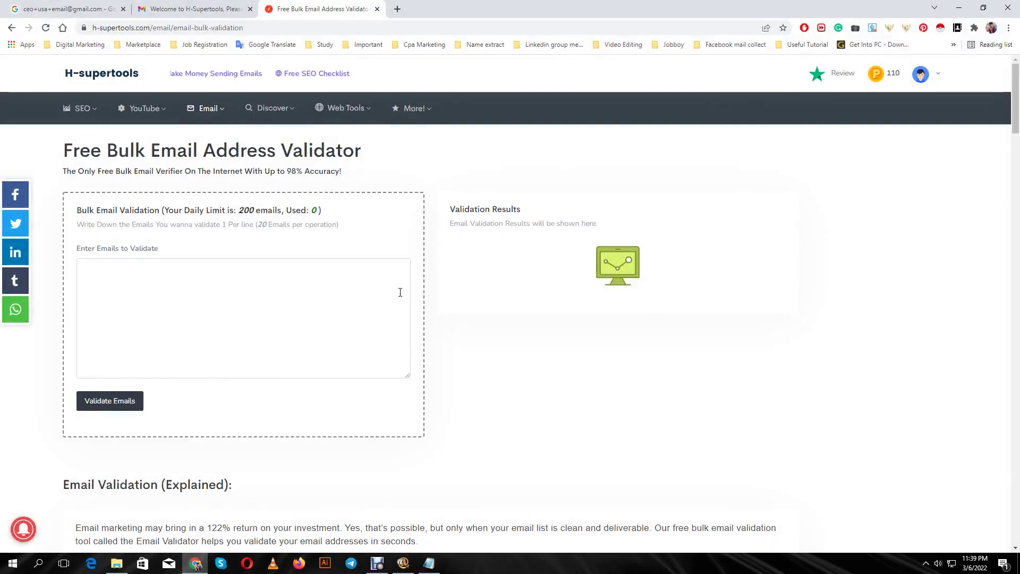
left_click(215, 280)
key("ctrl+v")
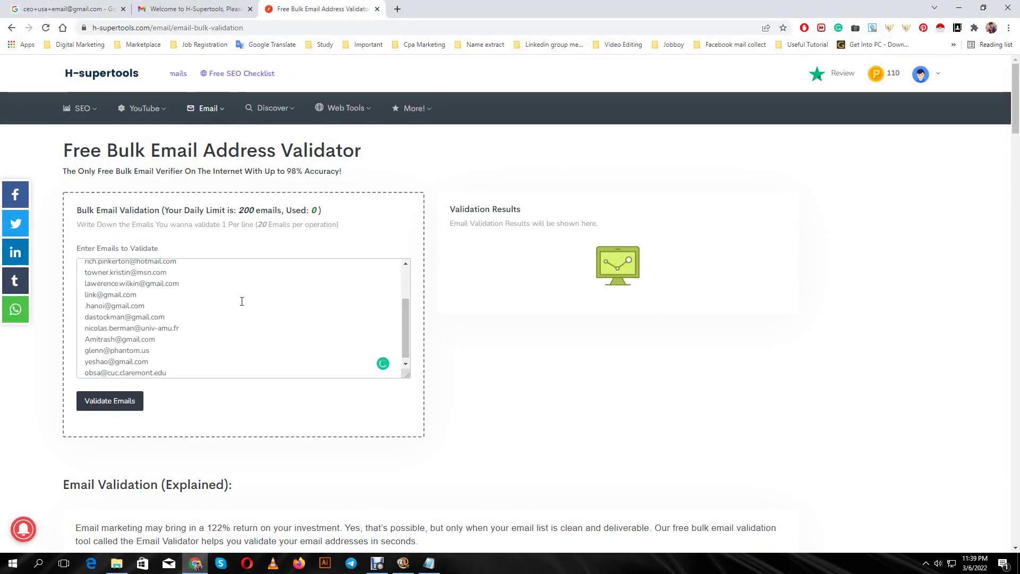
scroll(244, 314, "up", 2)
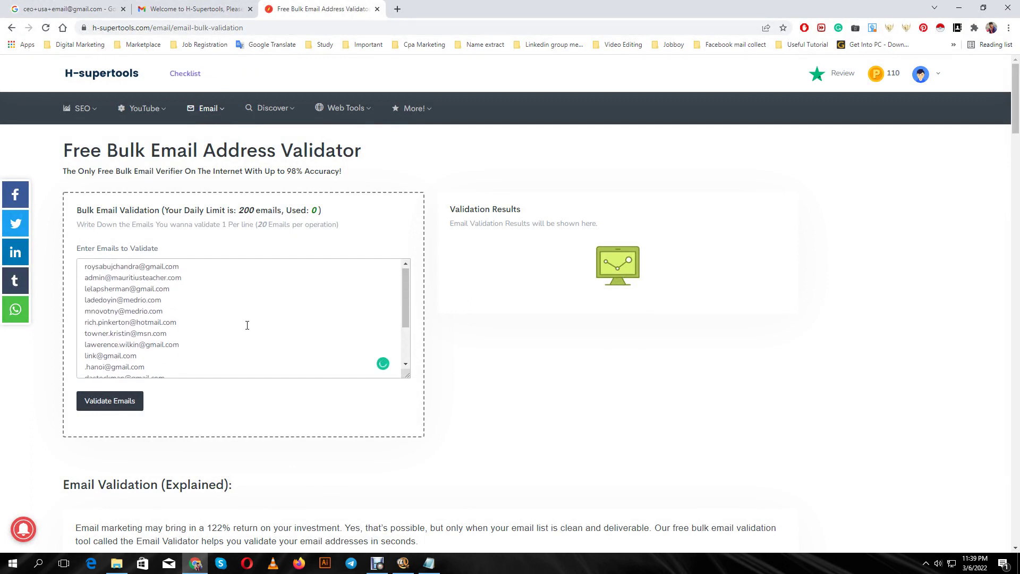
scroll(247, 325, "down", 3)
left_click(110, 402)
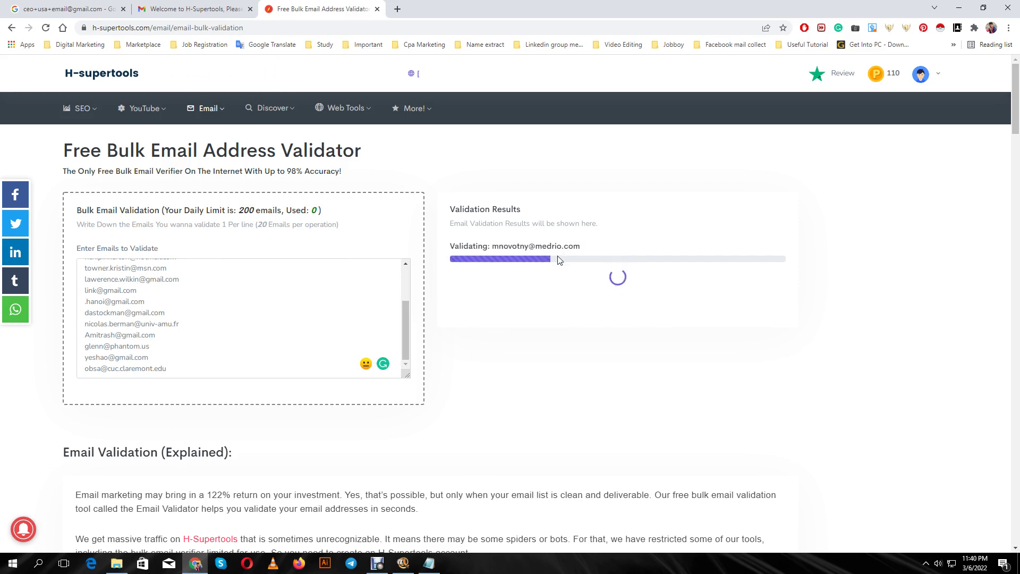
Scroll through the Validation Results to check each email's Valid, Role, Accept-All, Bounce or Syntax Invalid status
left_click(377, 563)
left_click(619, 472)
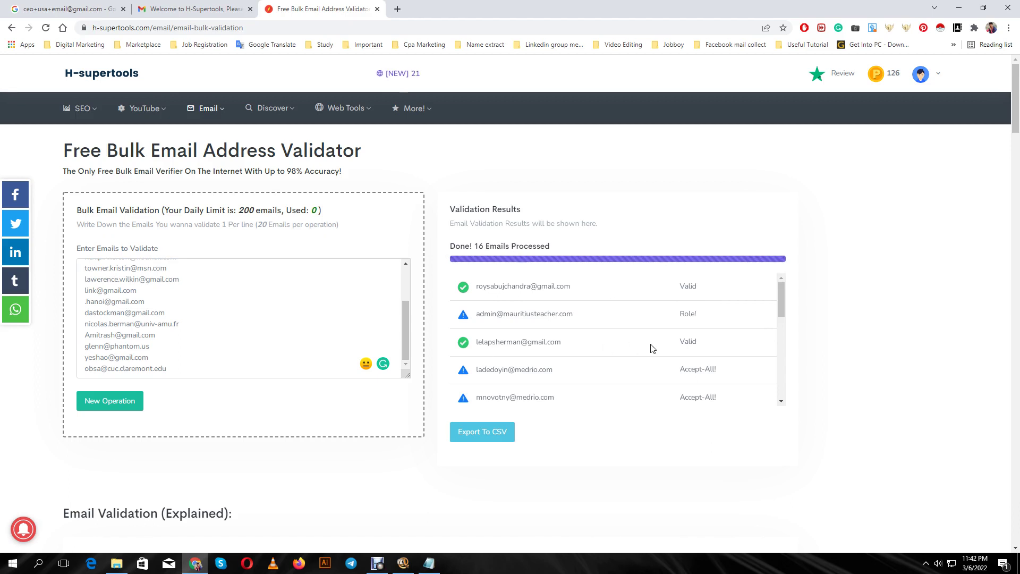
scroll(706, 354, "down", 1)
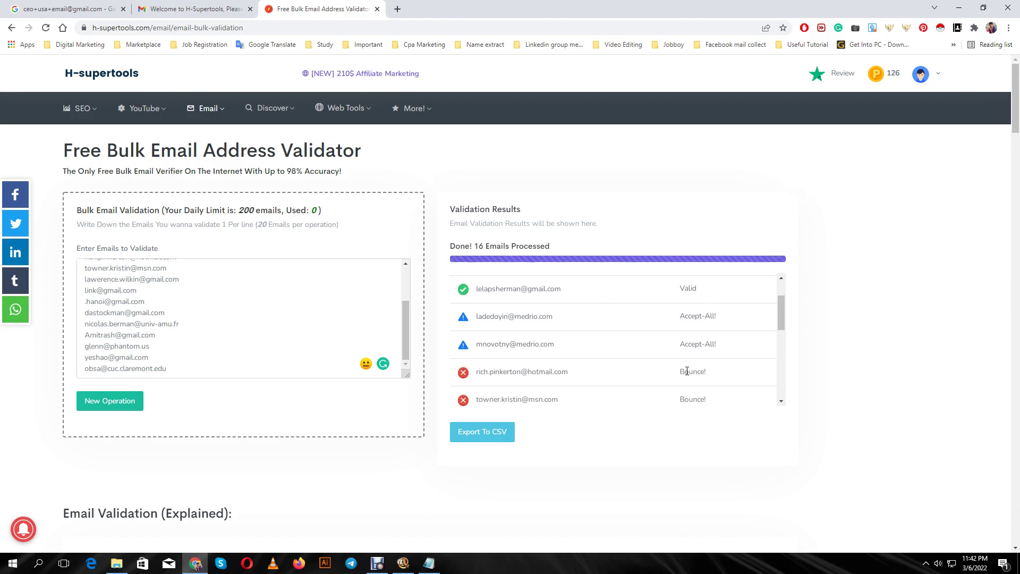
scroll(573, 377, "down", 1)
scroll(582, 376, "down", 3)
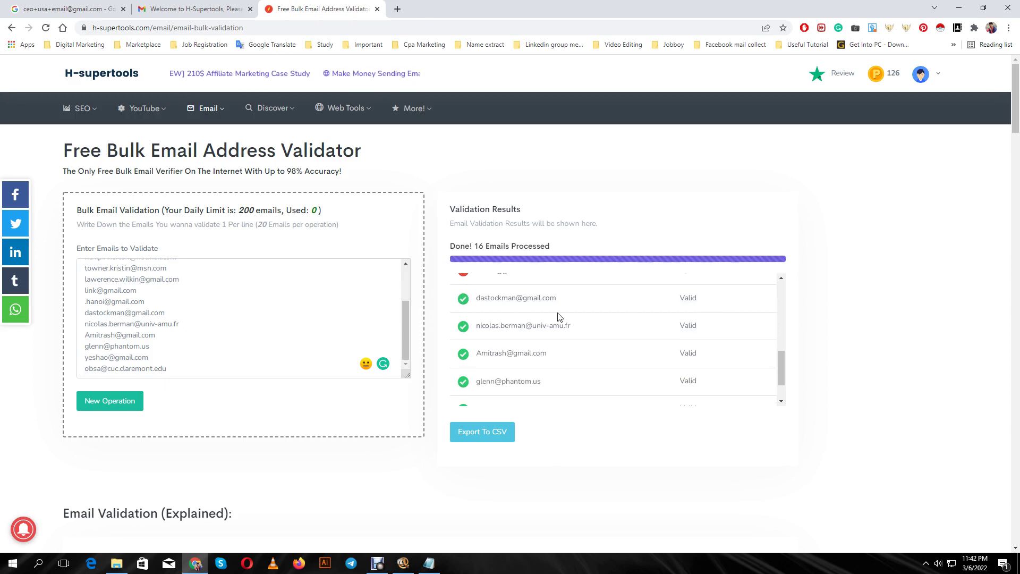
scroll(563, 327, "down", 3)
scroll(595, 332, "up", 6)
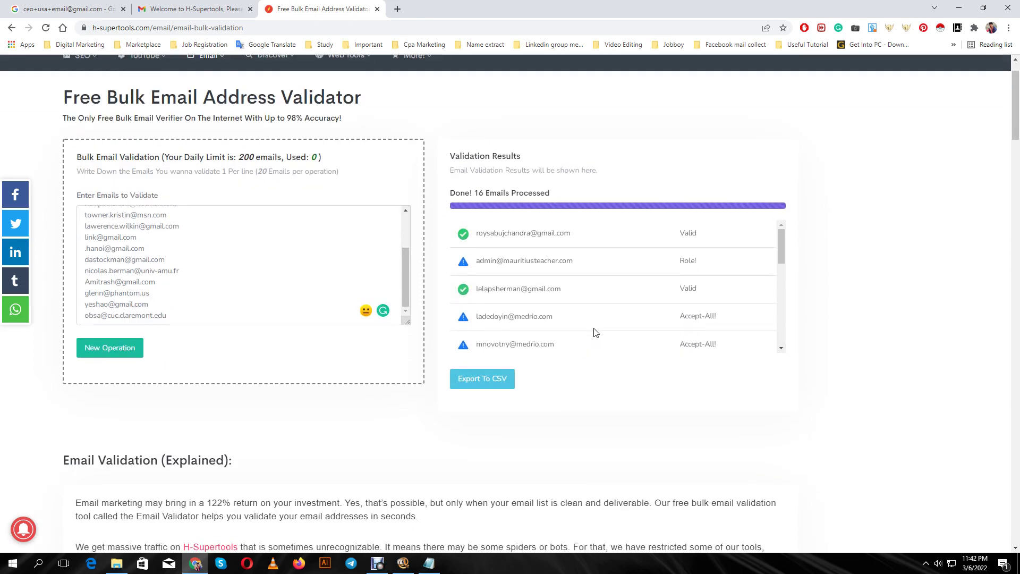
Export the validation results to CSV and open the downloaded file
left_click(480, 383)
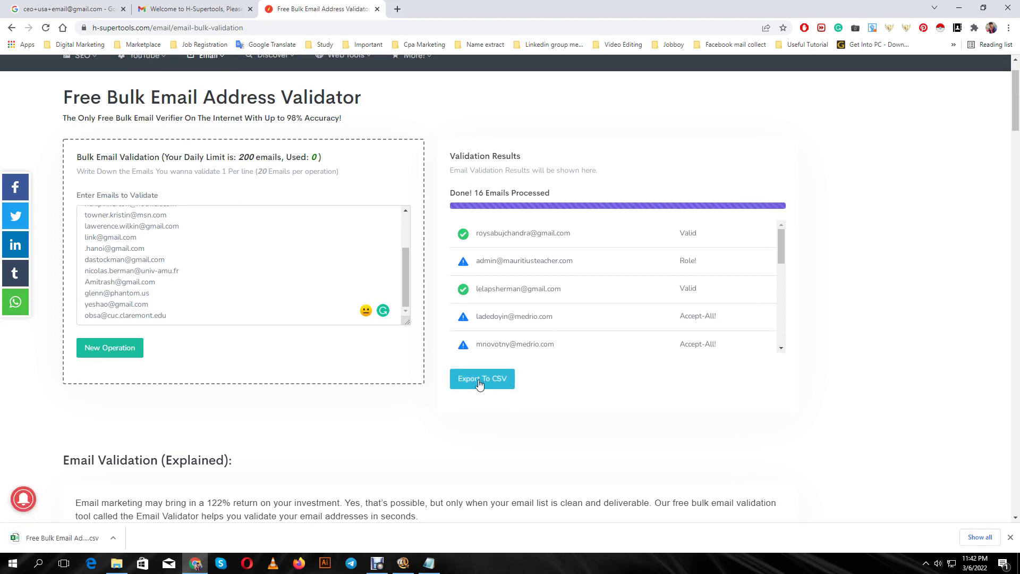
left_click(112, 539)
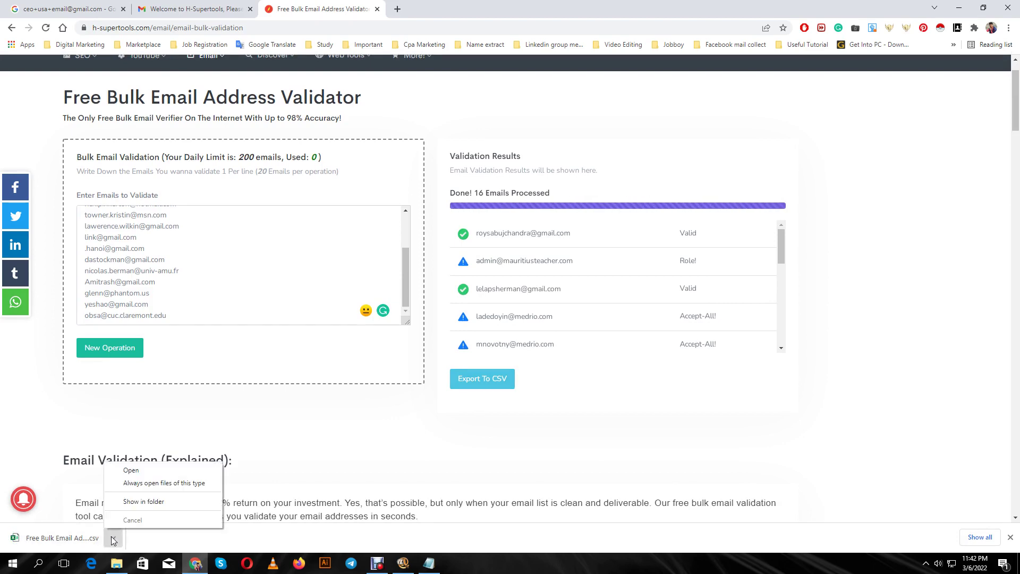
left_click(140, 471)
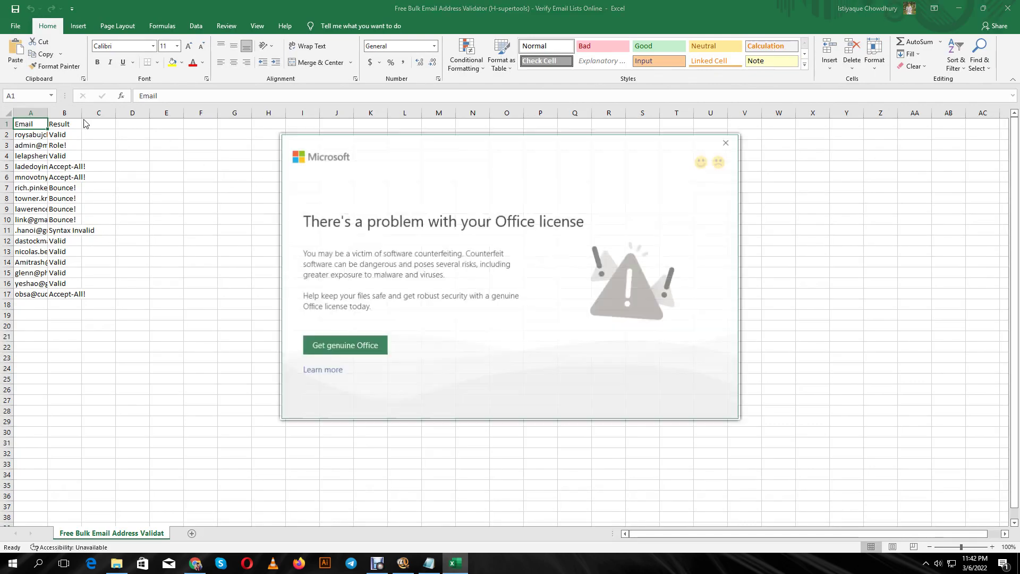
Dismiss the license warning, widen column A, and fill valid emails A12:A16 and A2 yellow
left_click(727, 143)
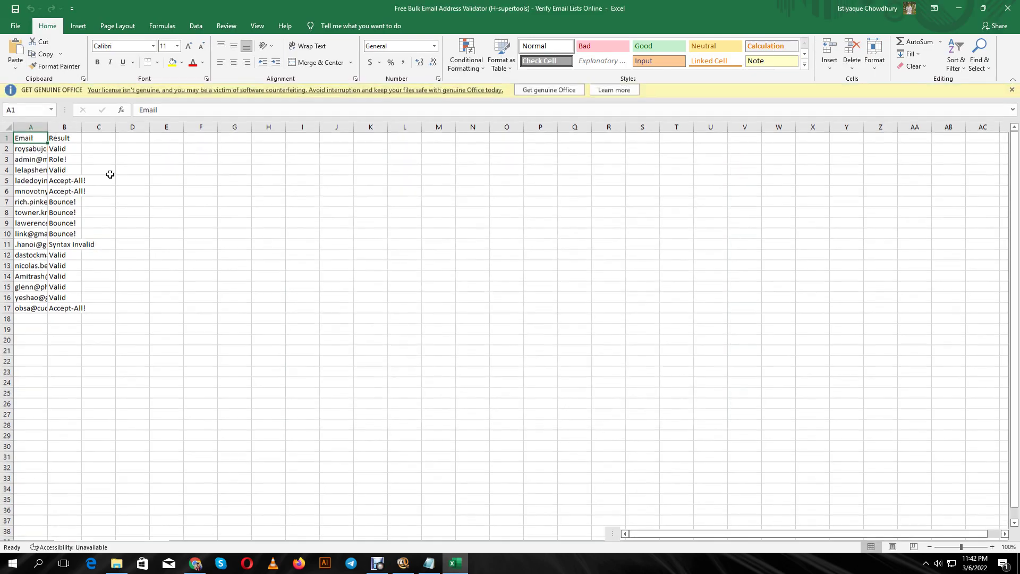
left_click_drag(48, 126, 224, 138)
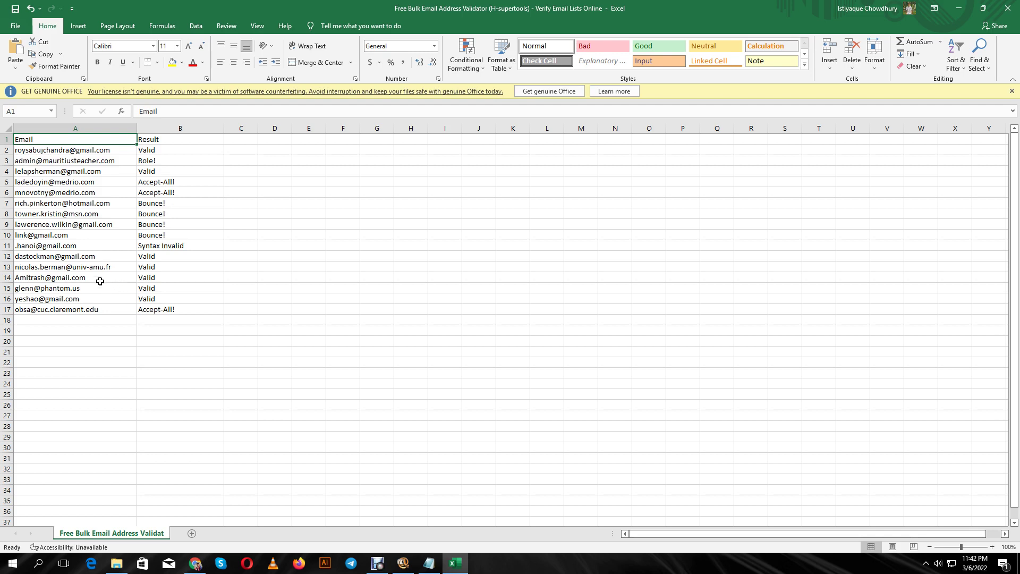
left_click_drag(86, 256, 85, 297)
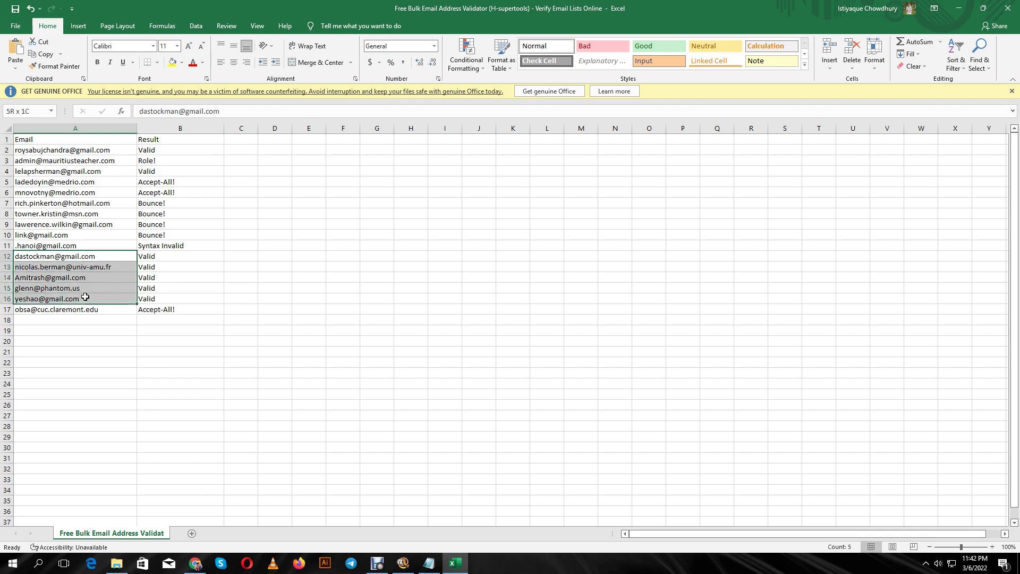
left_click(173, 63)
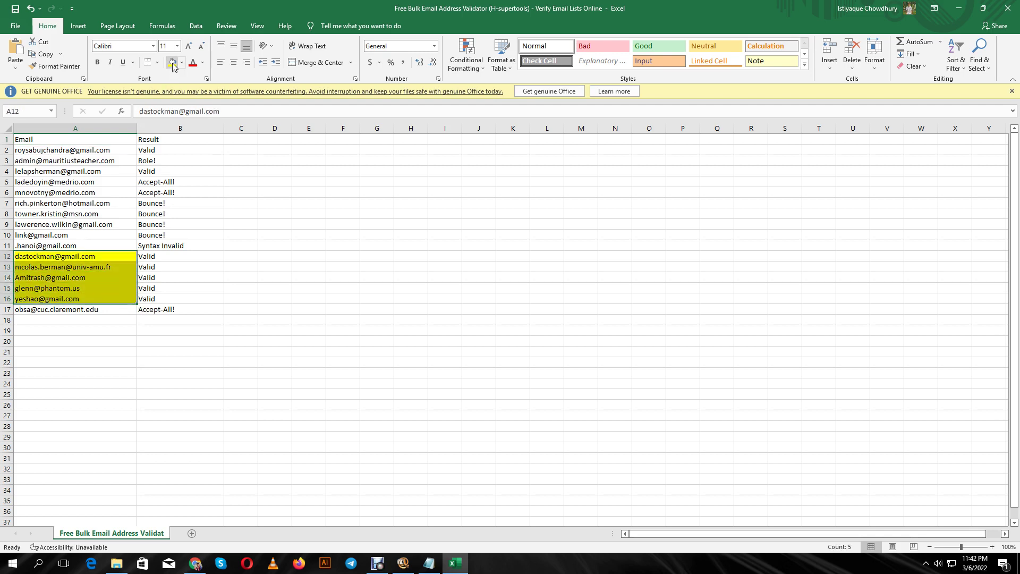
left_click(79, 151)
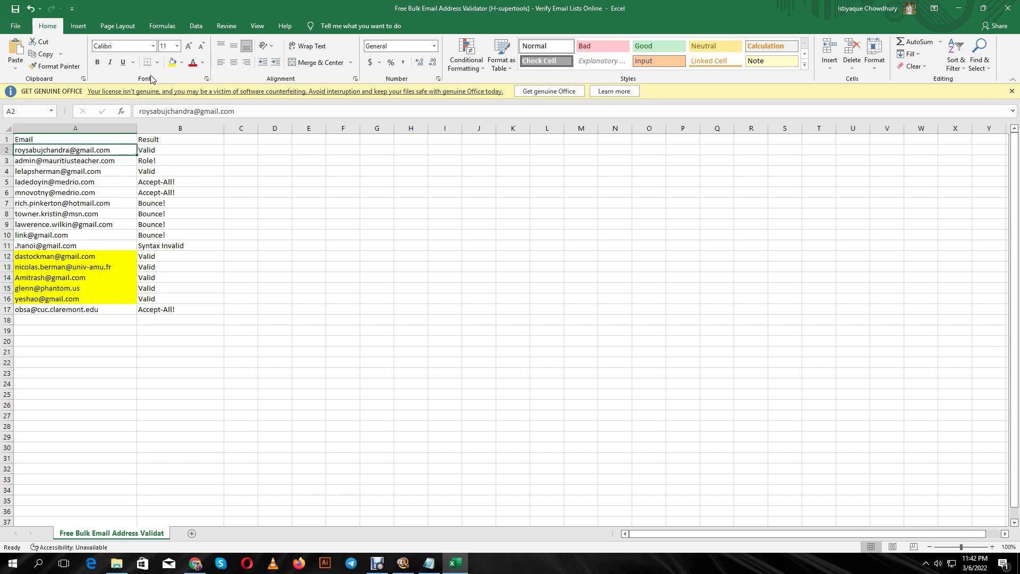
left_click(171, 64)
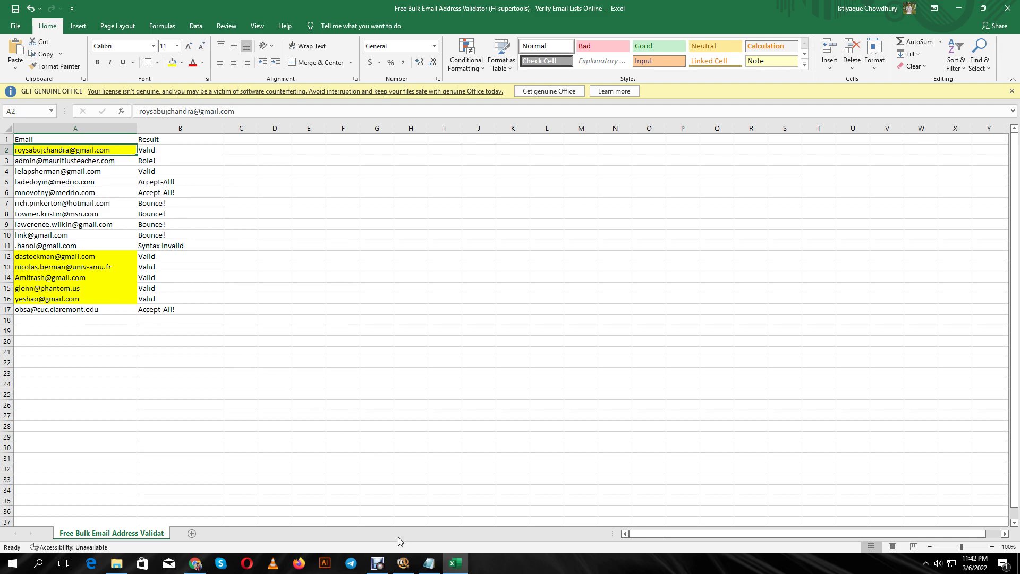
mouse_move(383, 567)
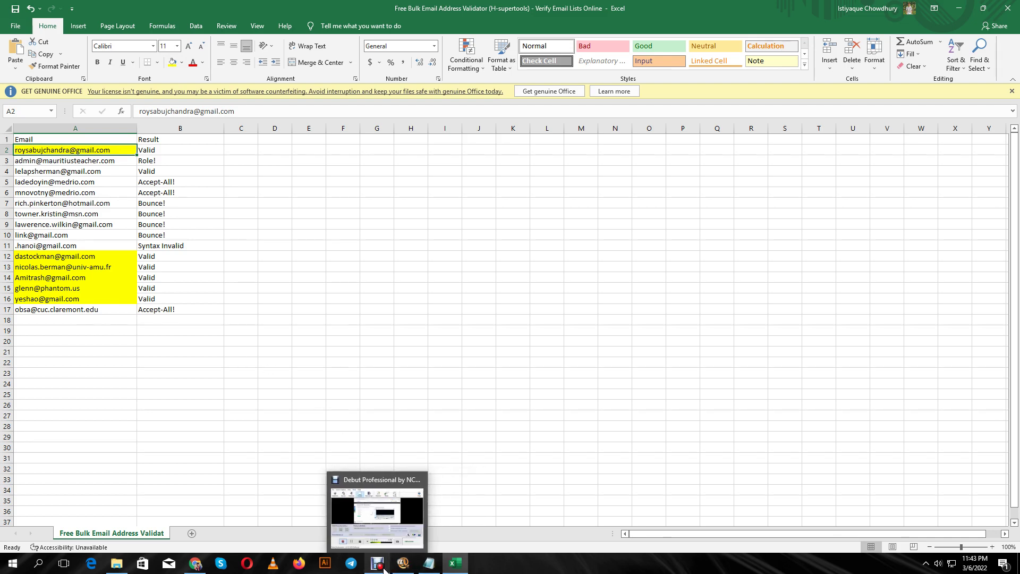